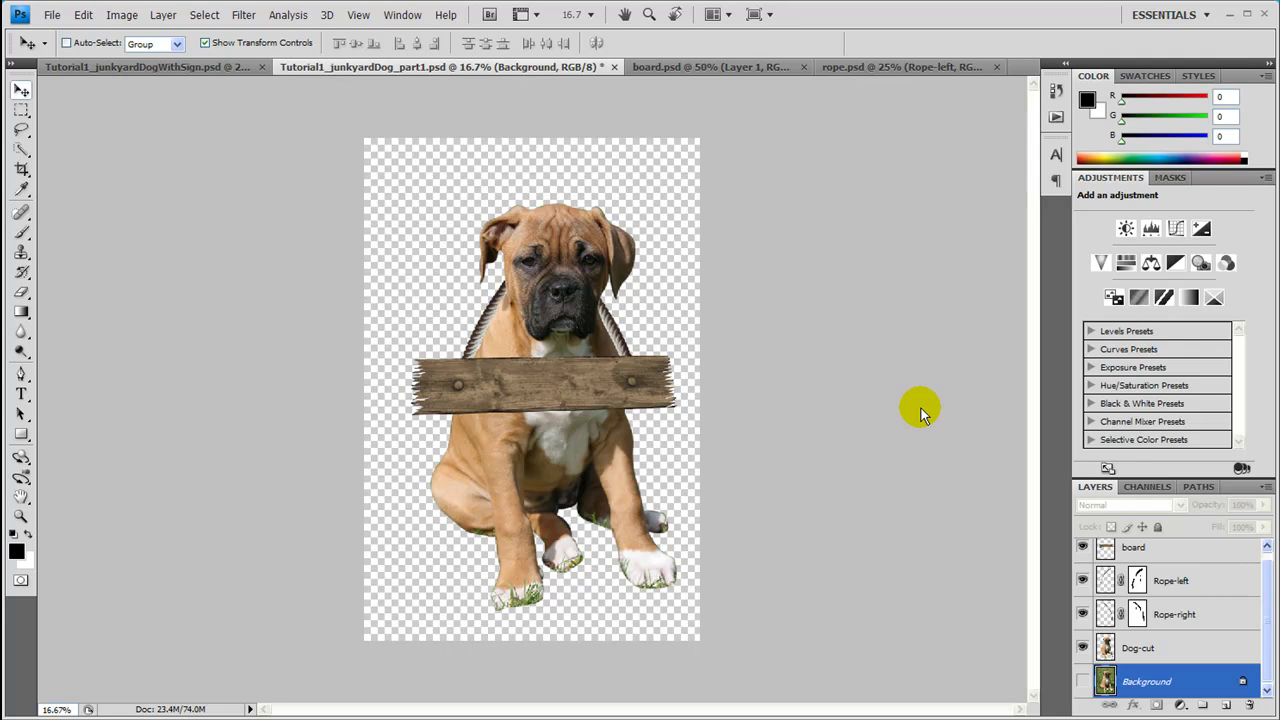
- Review the finished composite in Tutorial1_junkyardDogWithSign.psd and close that document
{"action": "left_click", "coordinate": [114, 66]}
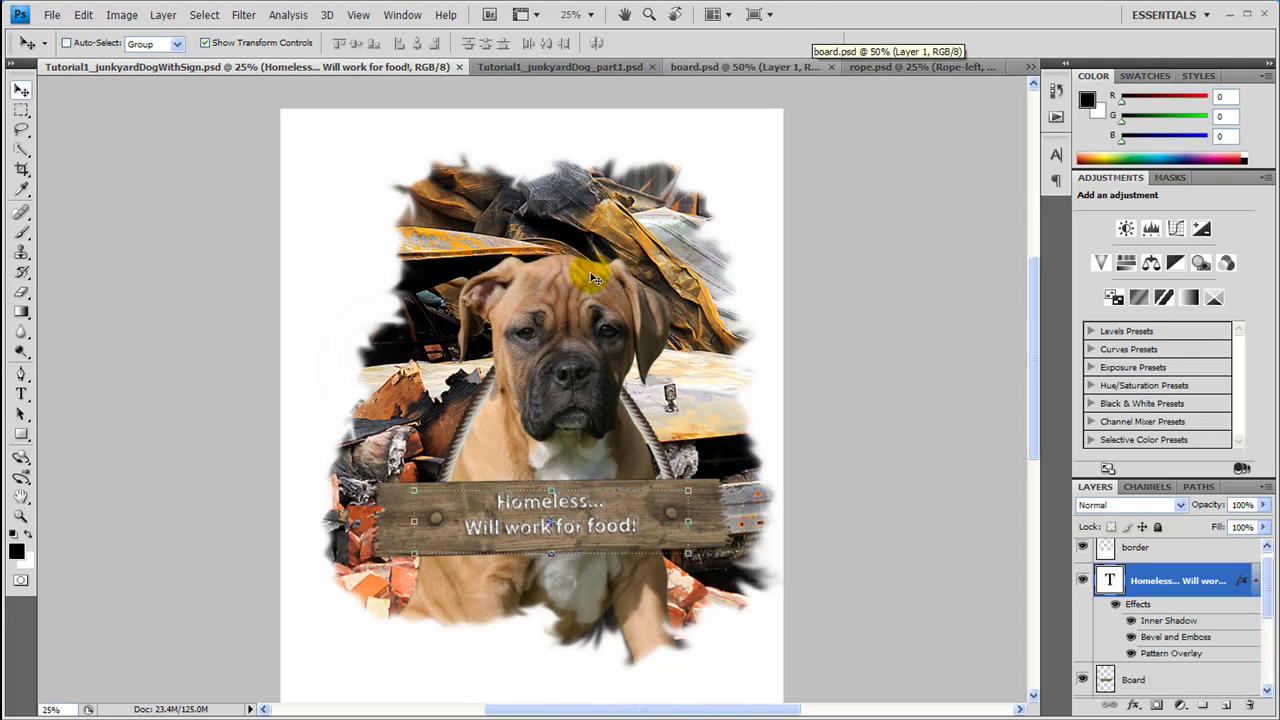
{"action": "left_click", "coordinate": [459, 66]}
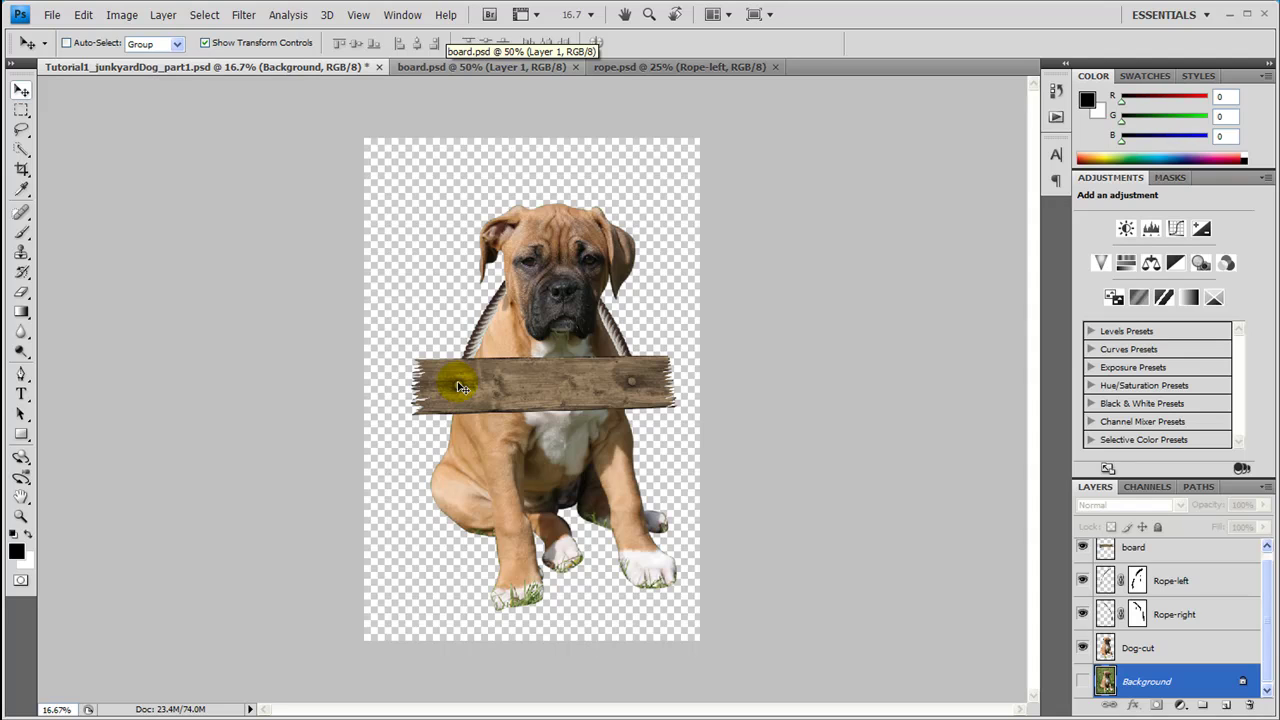
- Add the white two-line text "Homeless... Will work for food!" over the board and move its layer above the board layer
{"action": "key", "text": "t"}
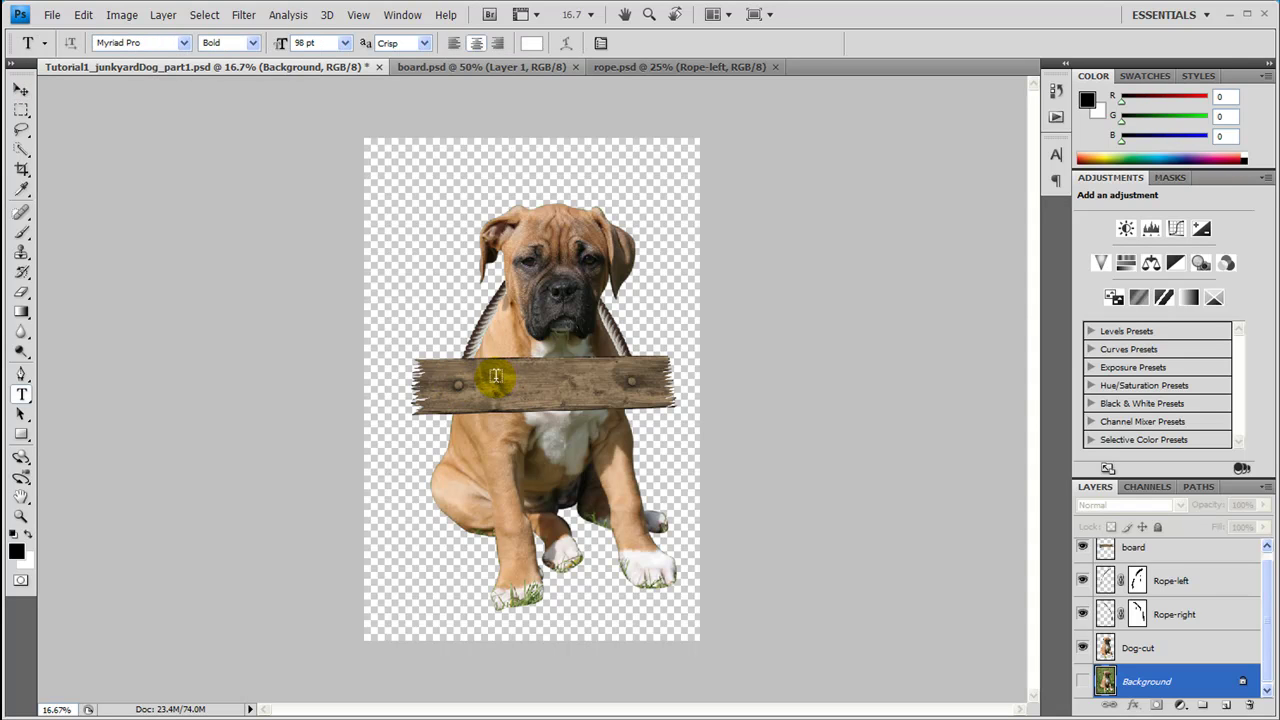
{"action": "left_click", "coordinate": [495, 376]}
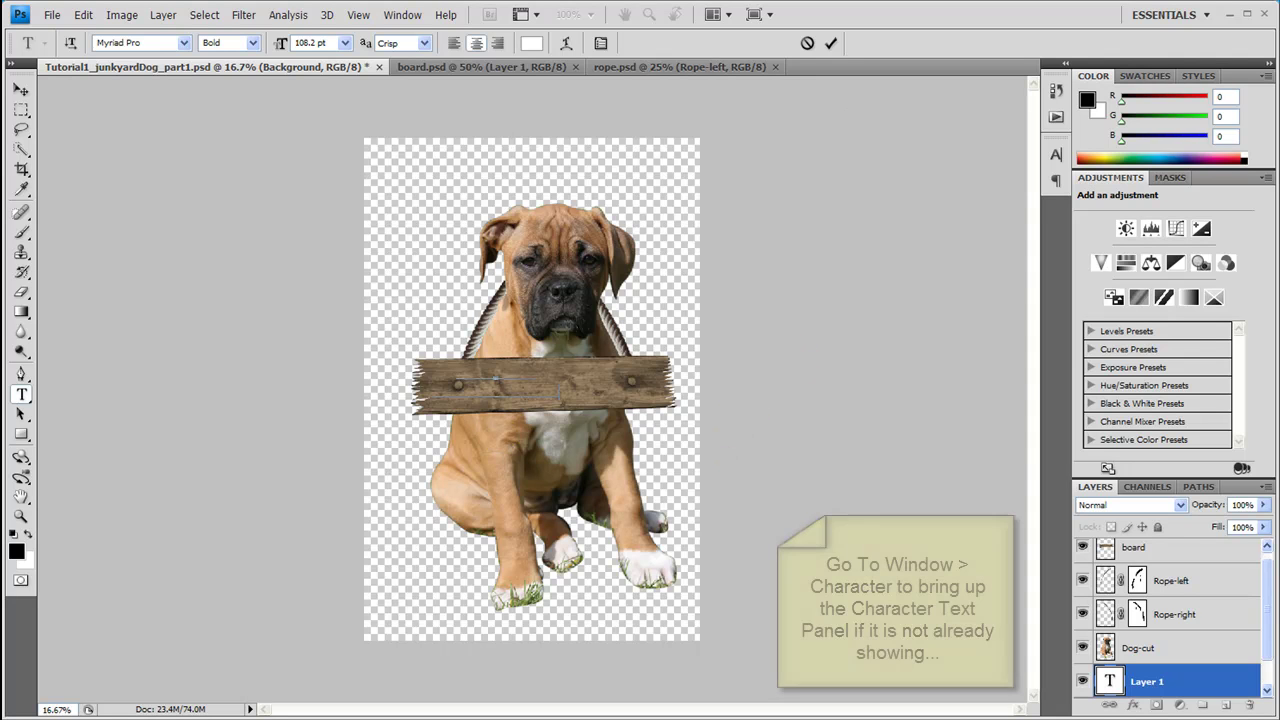
{"action": "left_click", "coordinate": [830, 43]}
{"action": "left_click_drag", "start_coordinate": [1137, 677], "coordinate": [1123, 554]}
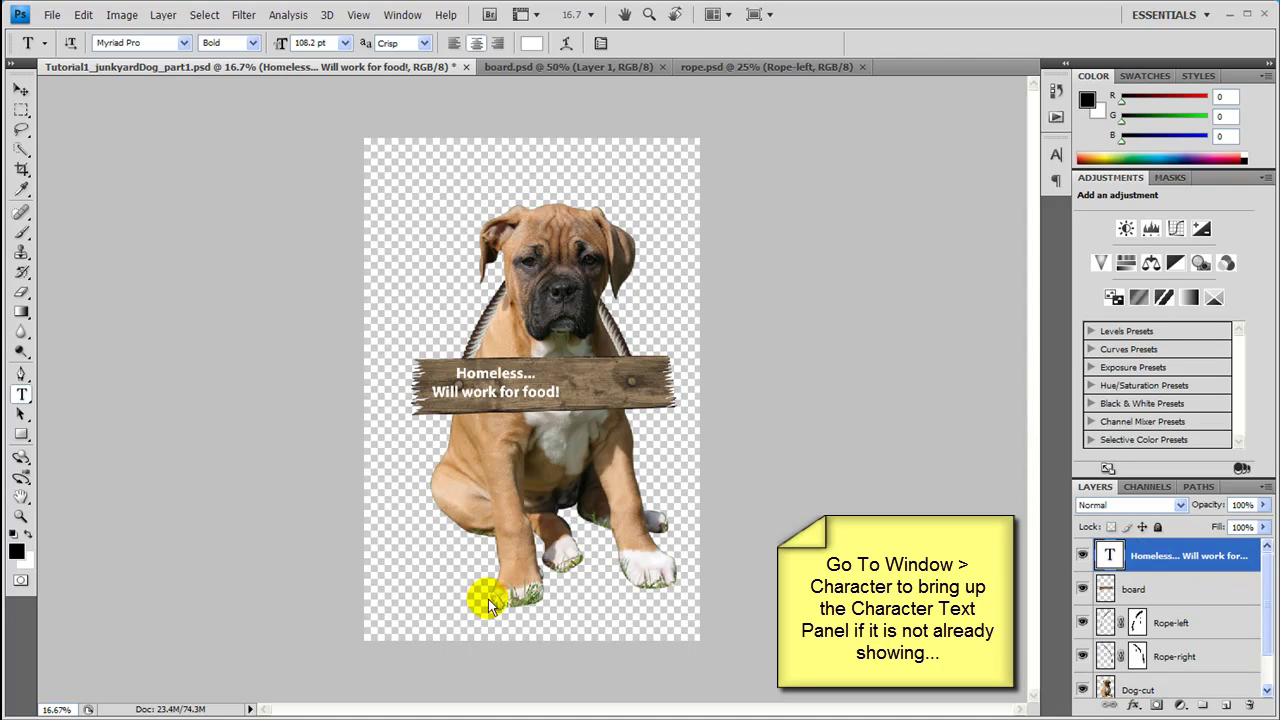
- Move the sign text so it sits centred on the wooden board
{"action": "left_click", "coordinate": [20, 89]}
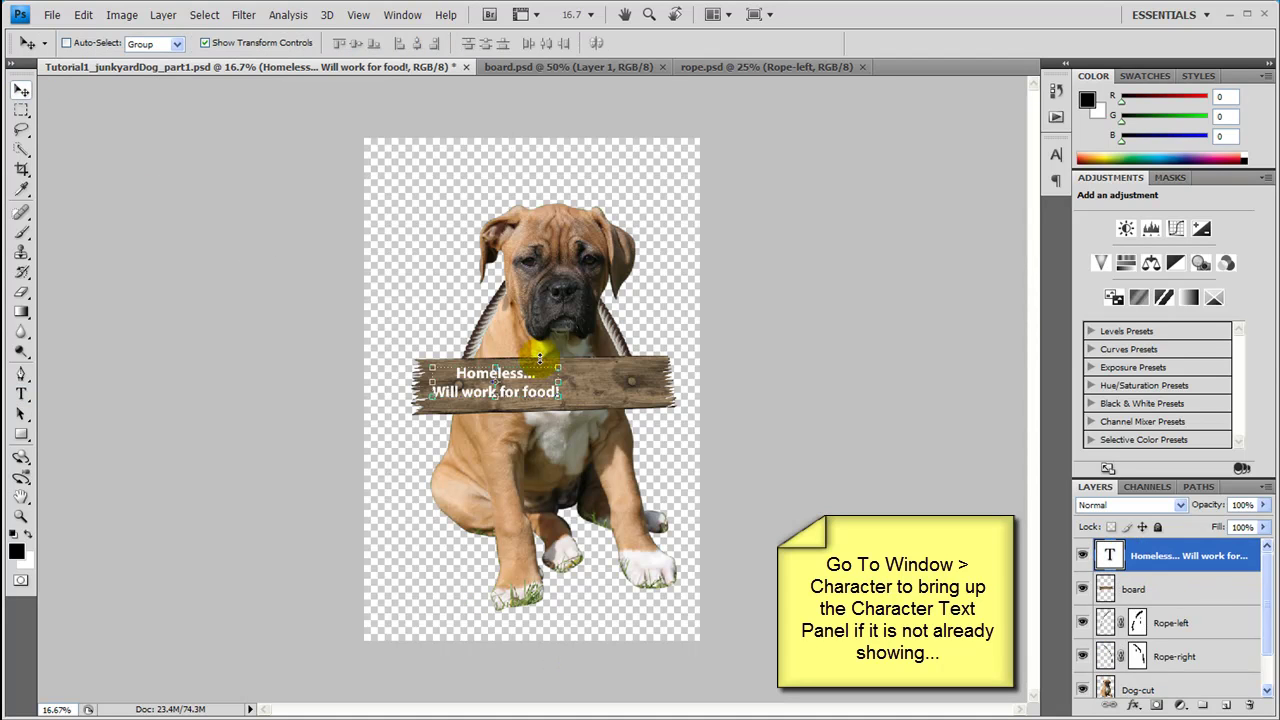
{"action": "left_click_drag", "start_coordinate": [478, 380], "coordinate": [522, 377]}
{"action": "left_click_drag", "start_coordinate": [586, 468], "coordinate": [586, 463]}
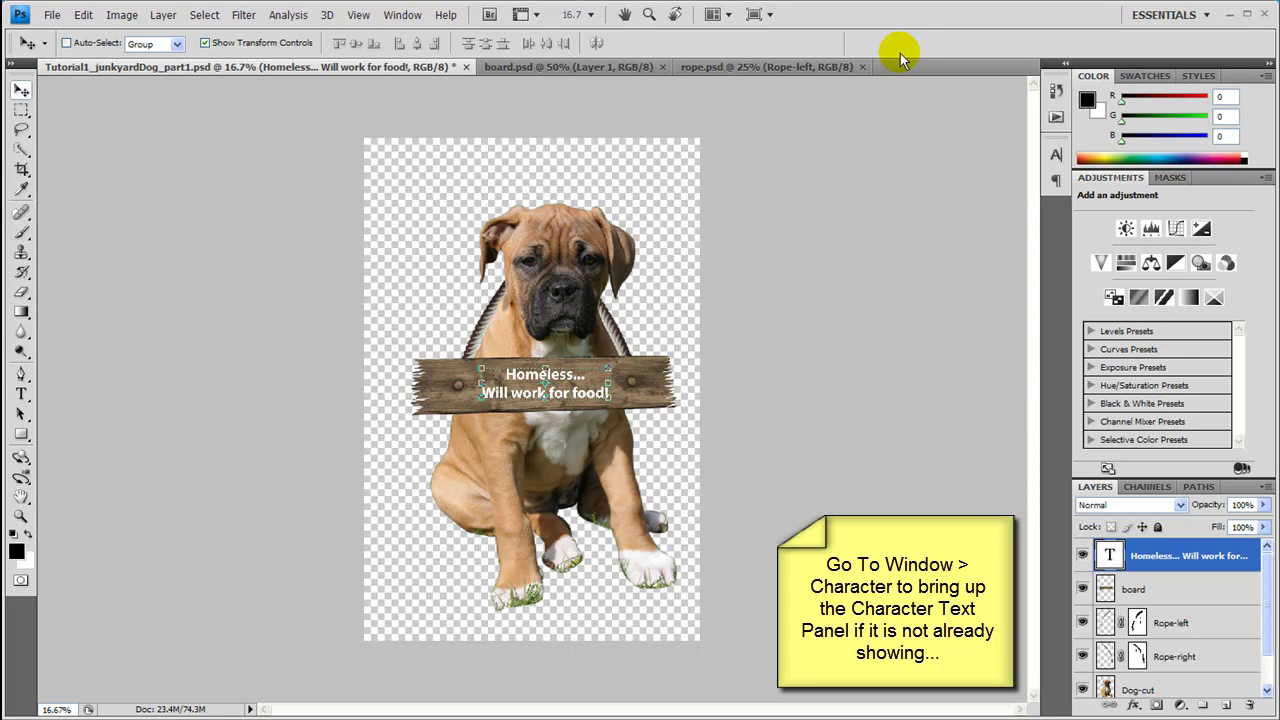
- Set the sign text's font size to 98 pt and check its paragraph settings
{"action": "left_click", "coordinate": [1056, 154]}
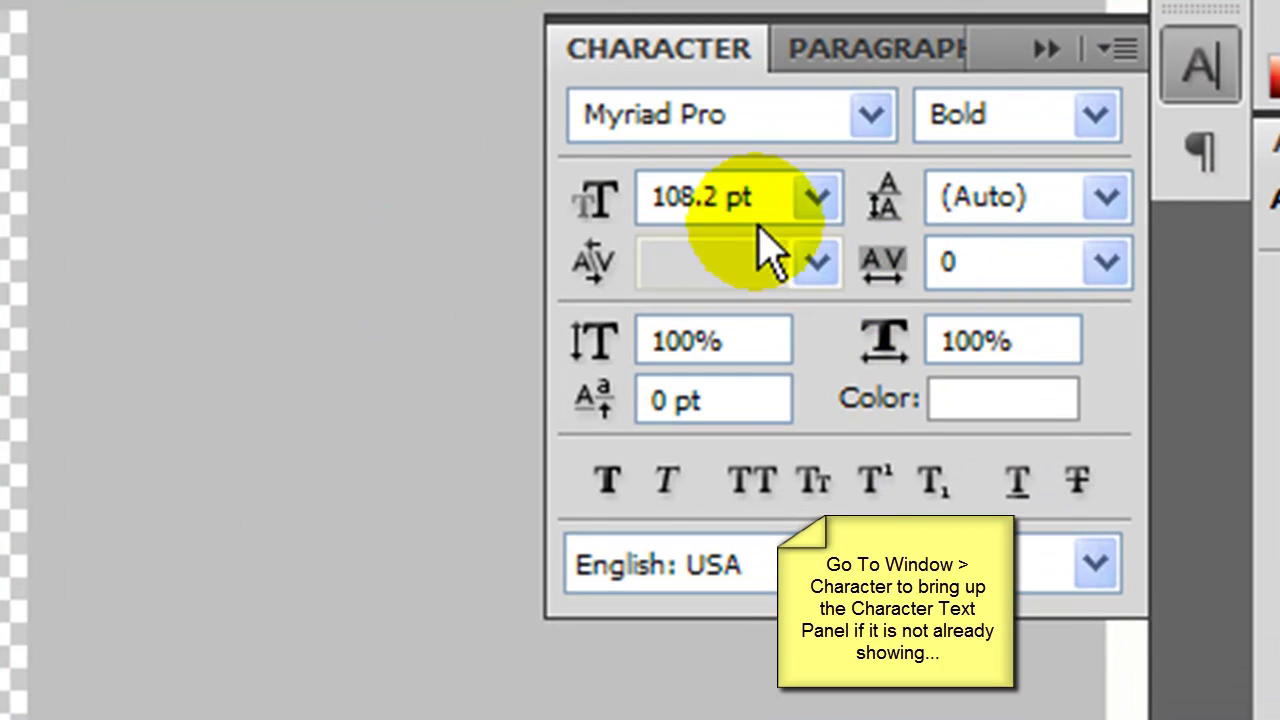
{"action": "left_click", "coordinate": [768, 128]}
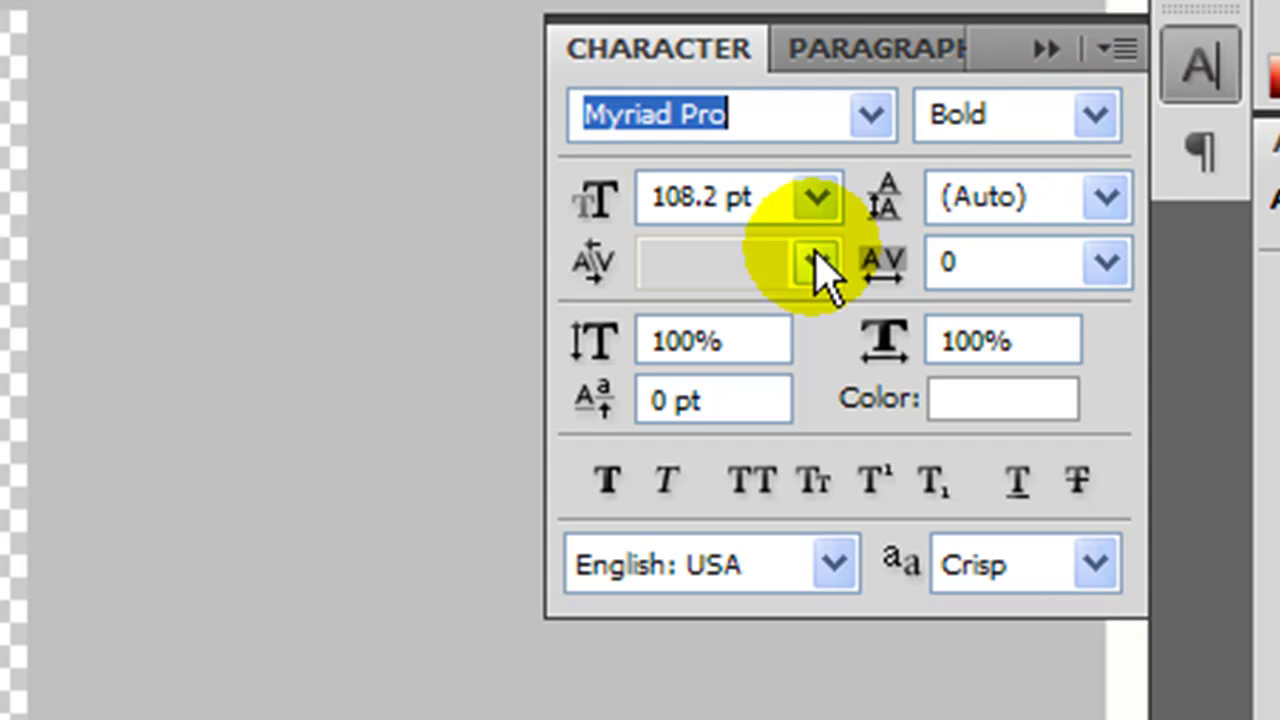
{"action": "left_click_drag", "start_coordinate": [745, 200], "coordinate": [395, 180]}
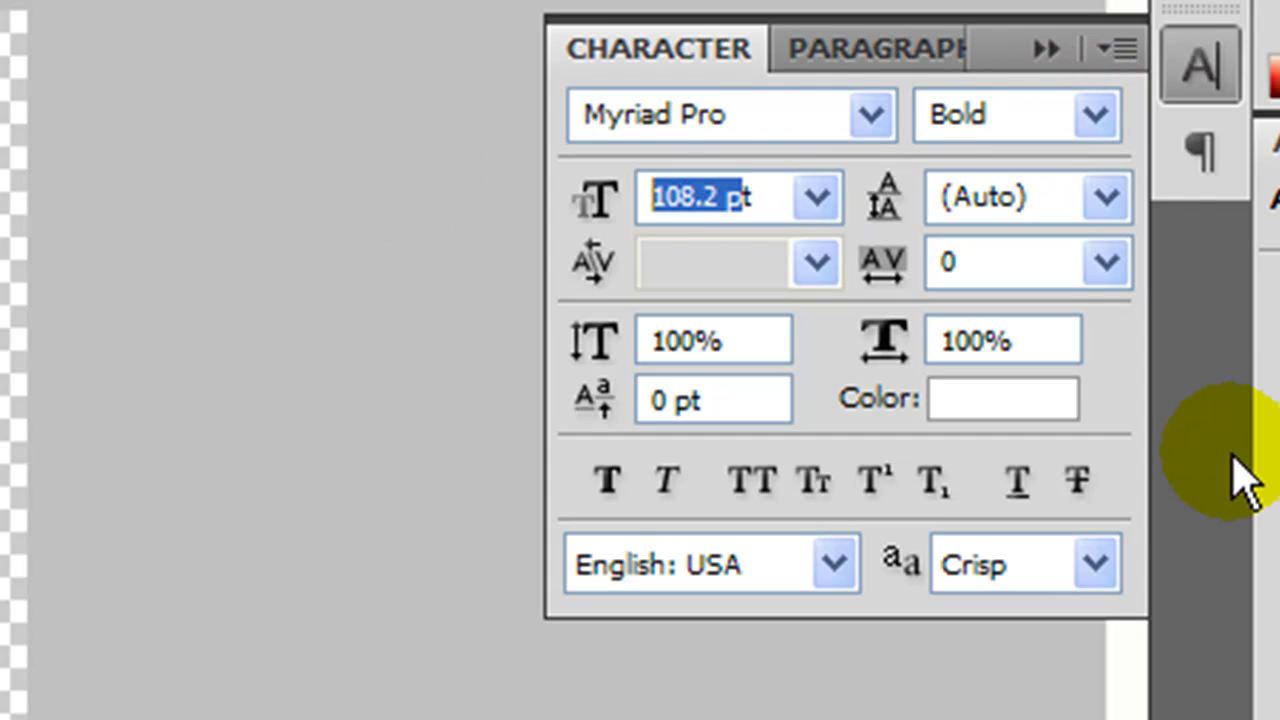
{"action": "left_click_drag", "start_coordinate": [755, 197], "coordinate": [514, 185]}
{"action": "type", "text": "98"}
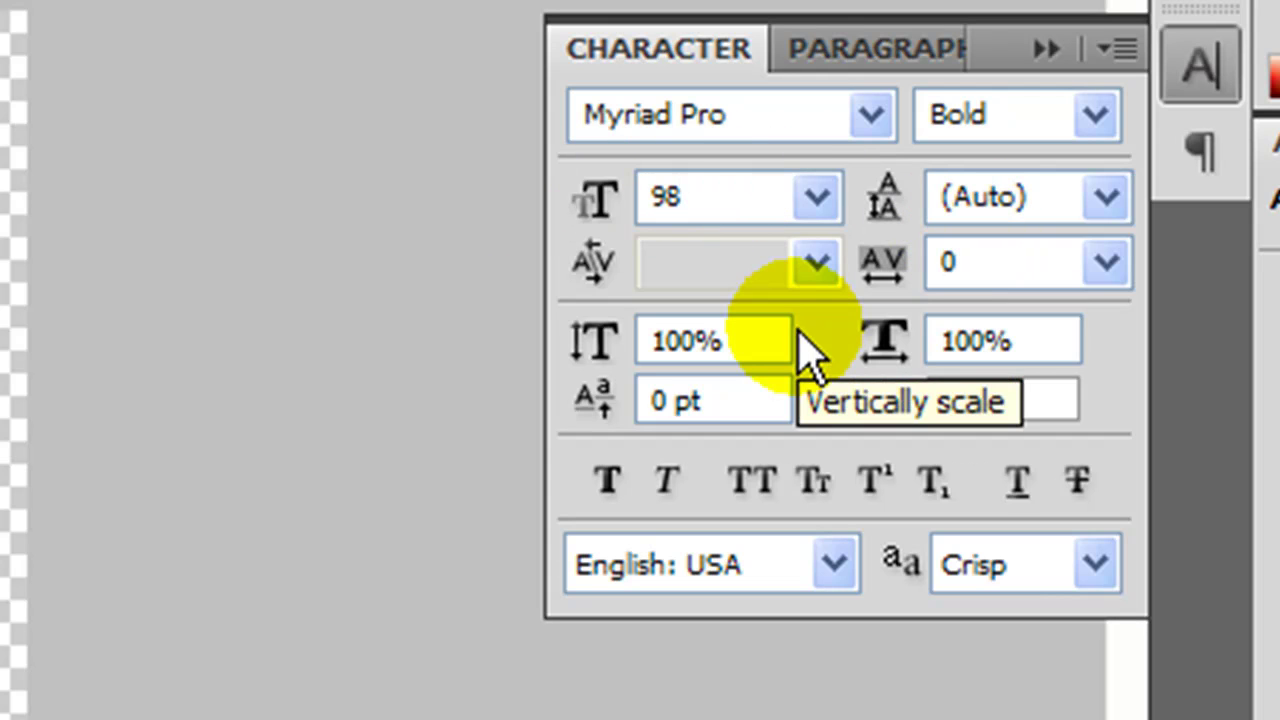
{"action": "key", "text": "Tab"}
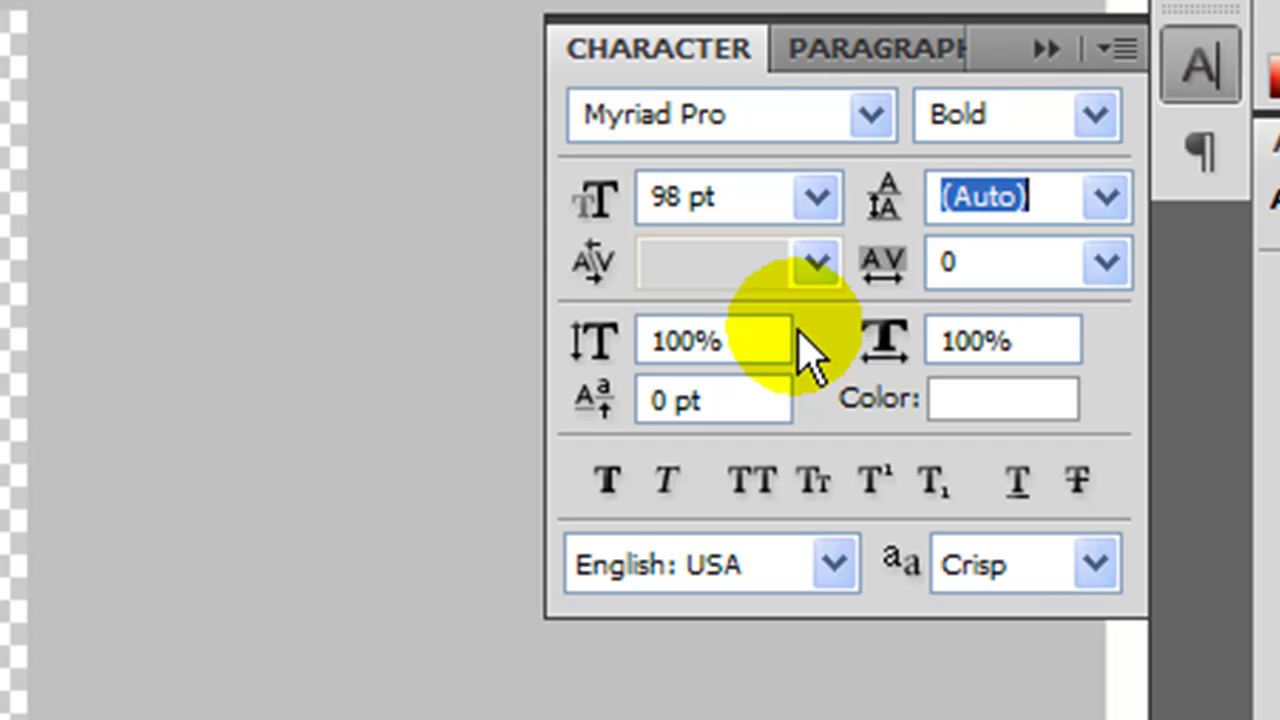
{"action": "left_click", "coordinate": [850, 50]}
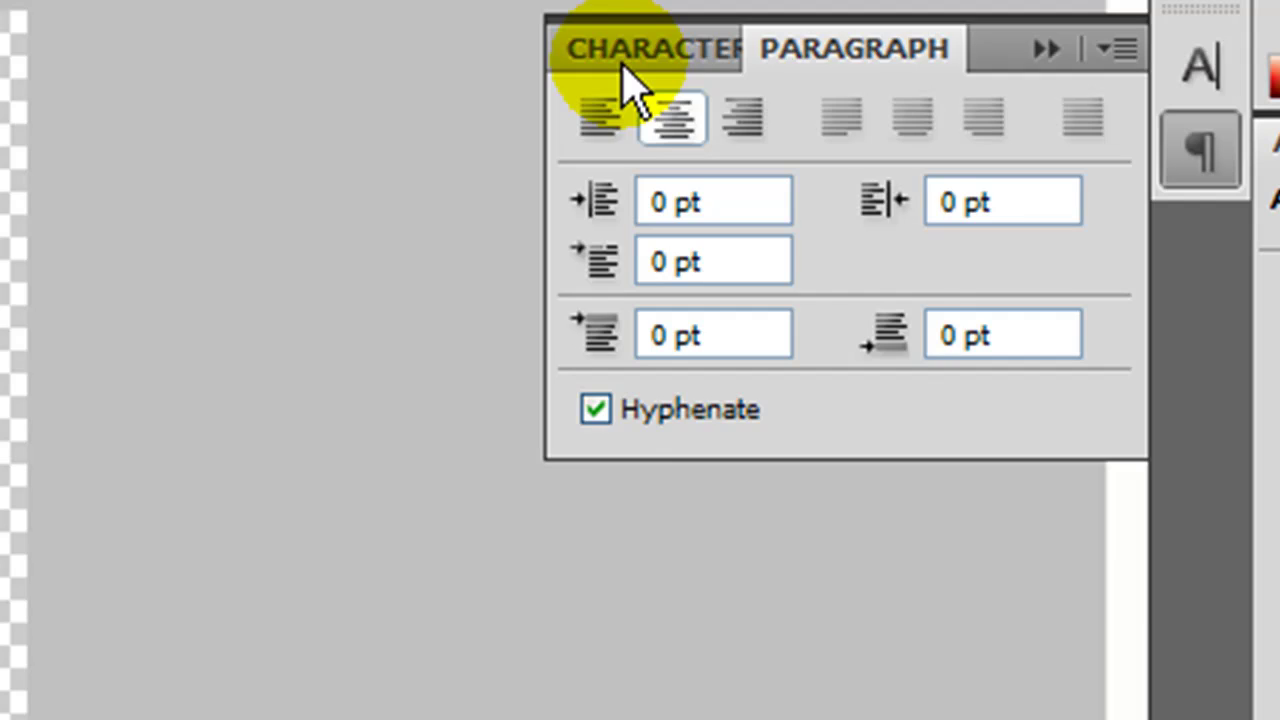
{"action": "left_click", "coordinate": [650, 50]}
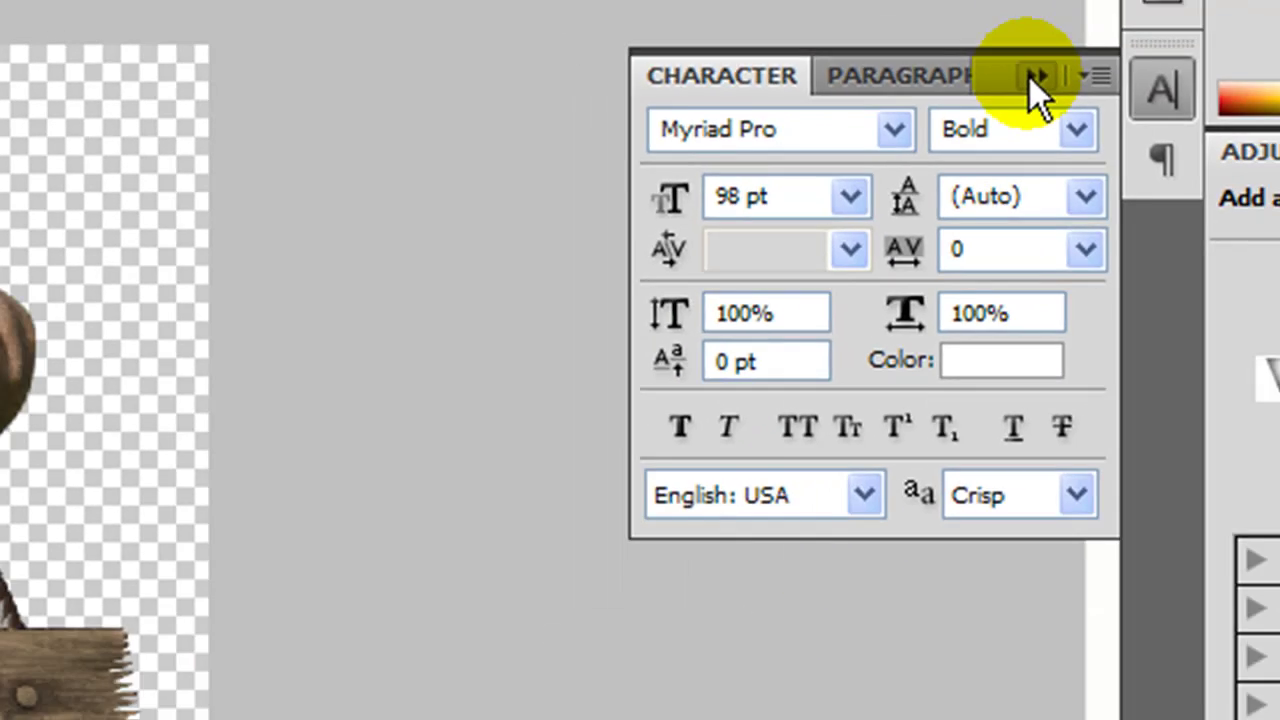
{"action": "left_click", "coordinate": [1046, 48]}
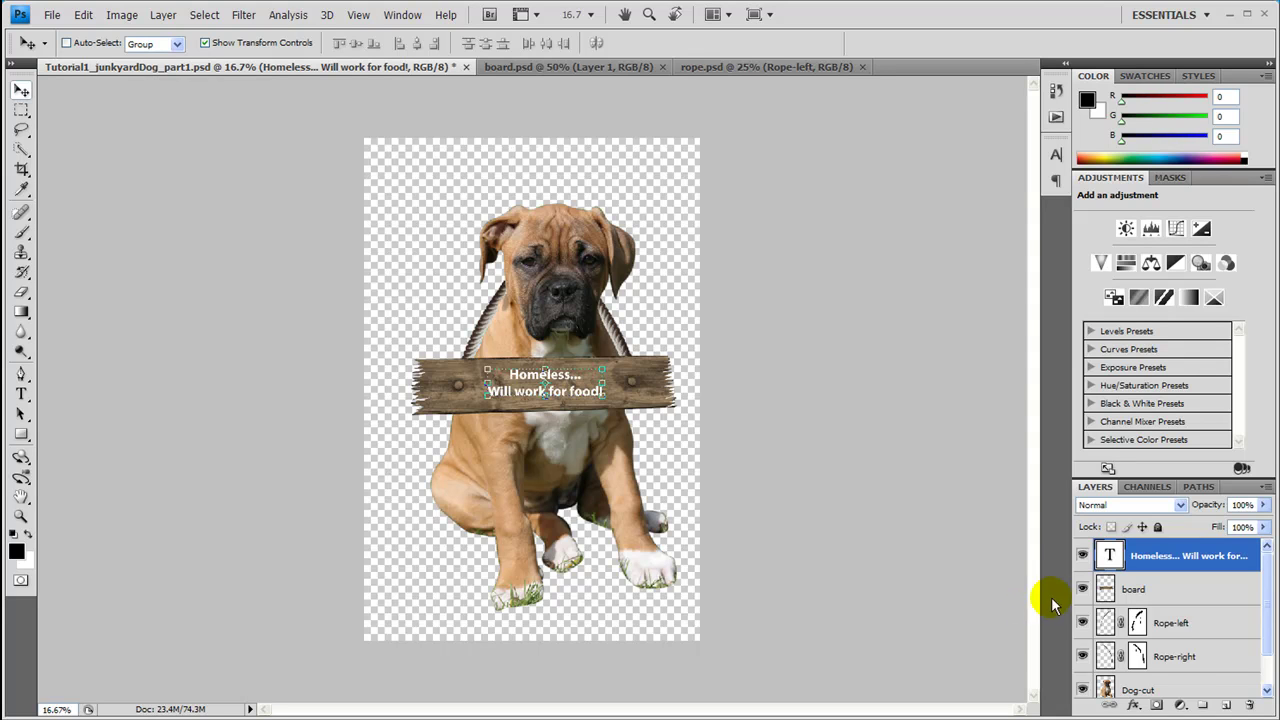
- Add an Inner Shadow to the sign text layer with 58% opacity and a 300° angle
{"action": "left_click", "coordinate": [1135, 706]}
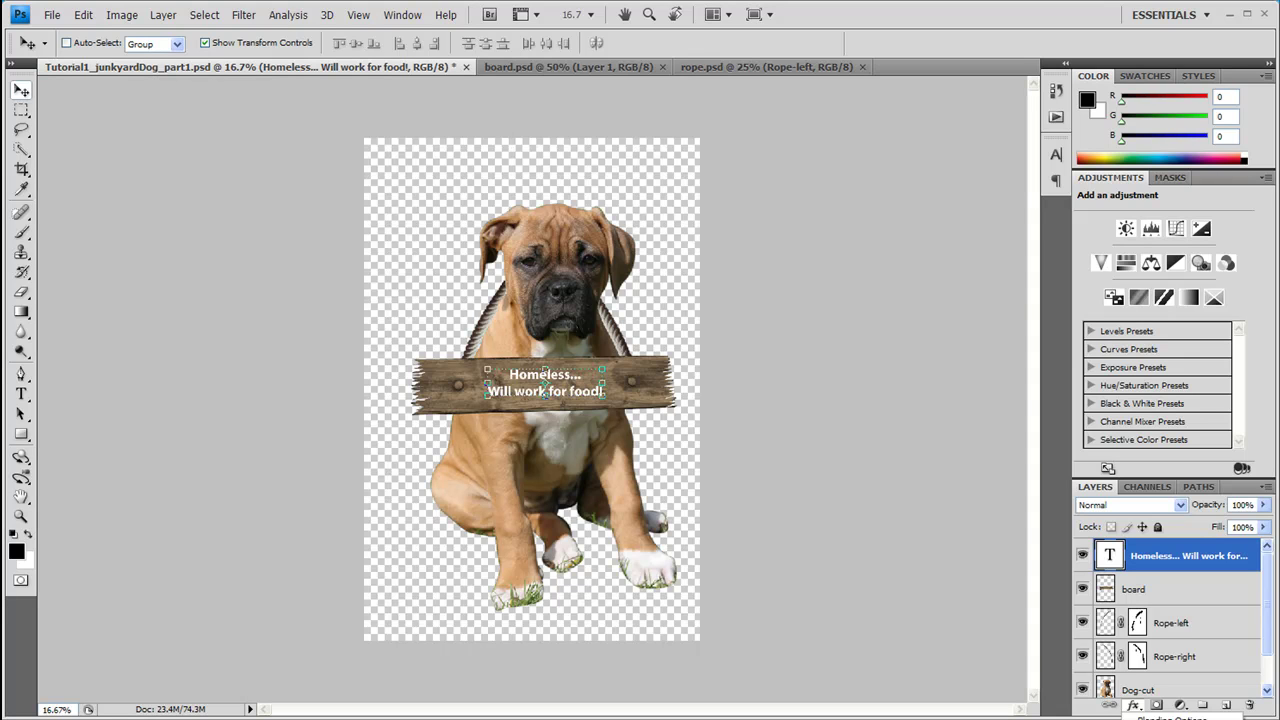
{"action": "left_click", "coordinate": [1160, 718]}
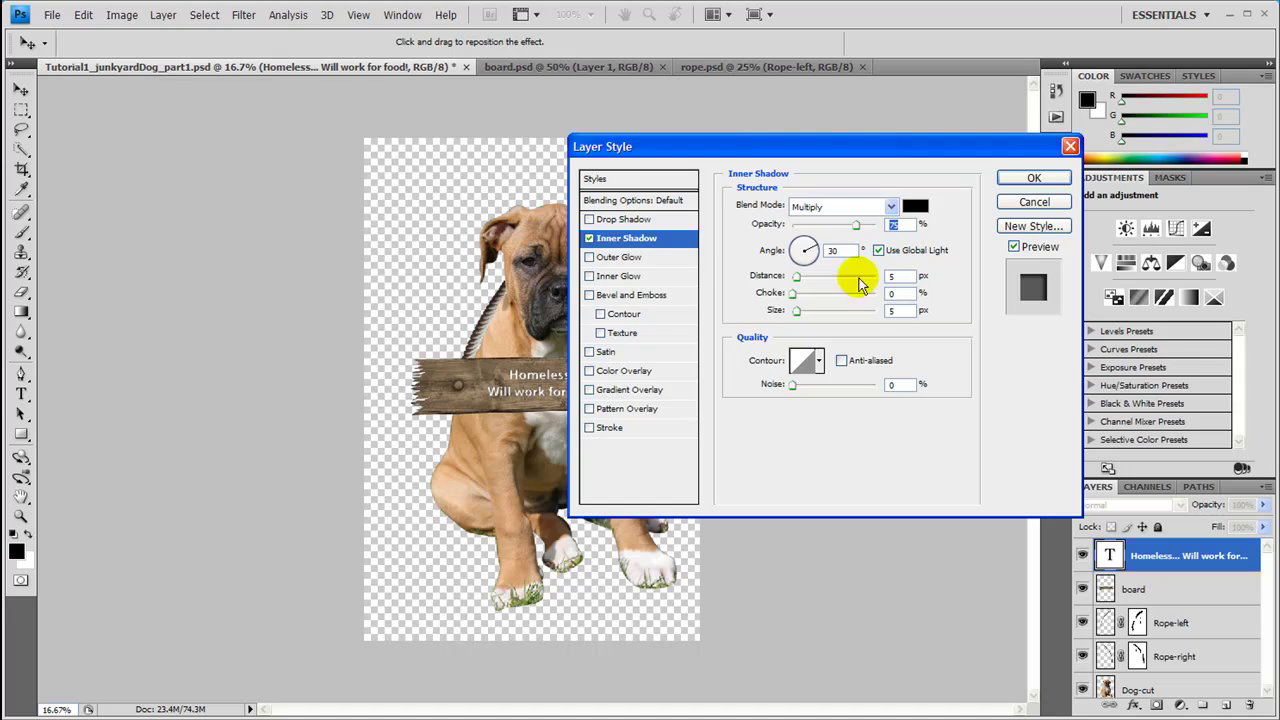
{"action": "left_click_drag", "start_coordinate": [849, 149], "coordinate": [731, 166]}
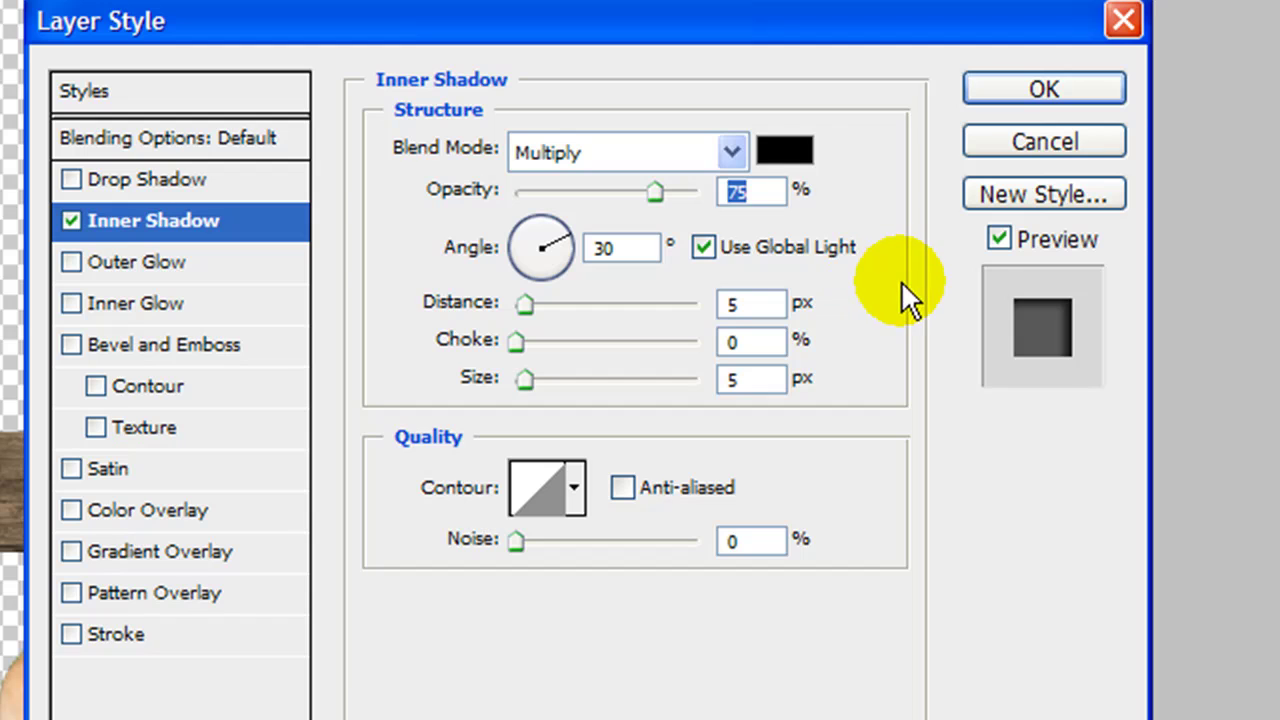
{"action": "type", "text": "58"}
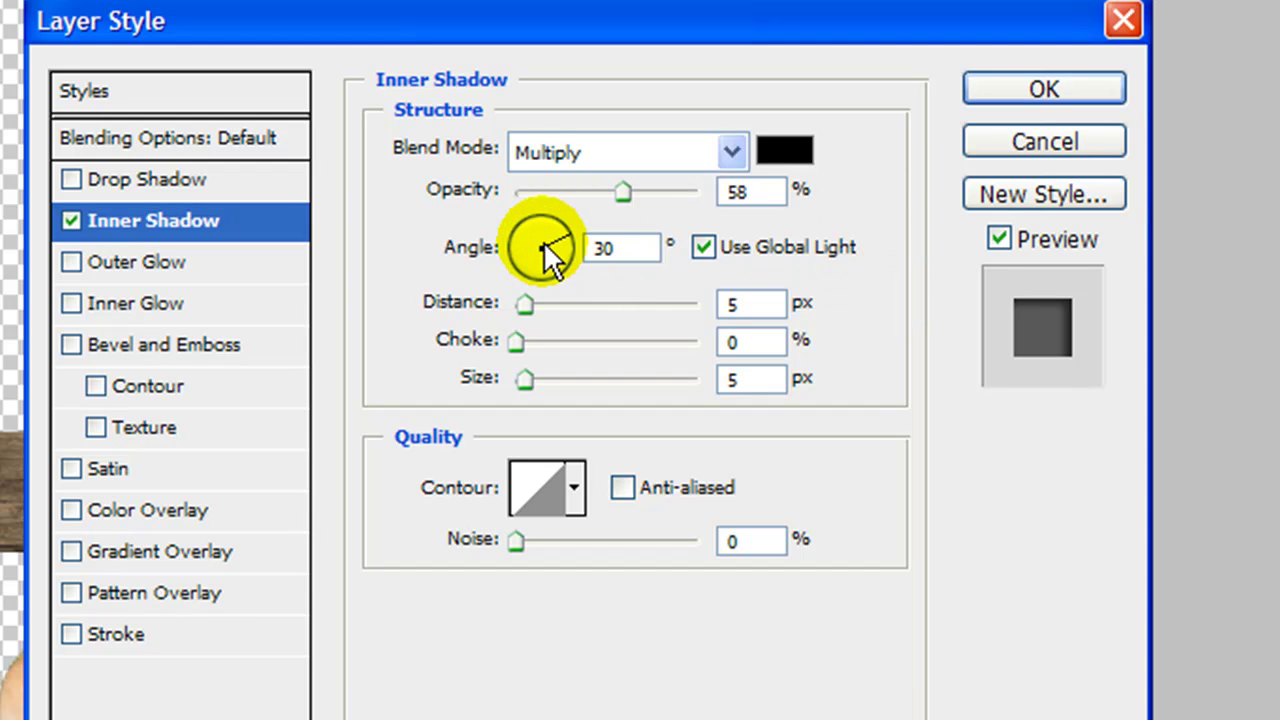
{"action": "key", "text": "Tab"}
{"action": "key", "text": "BackSpace"}
{"action": "key", "text": "BackSpace"}
{"action": "type", "text": "300"}
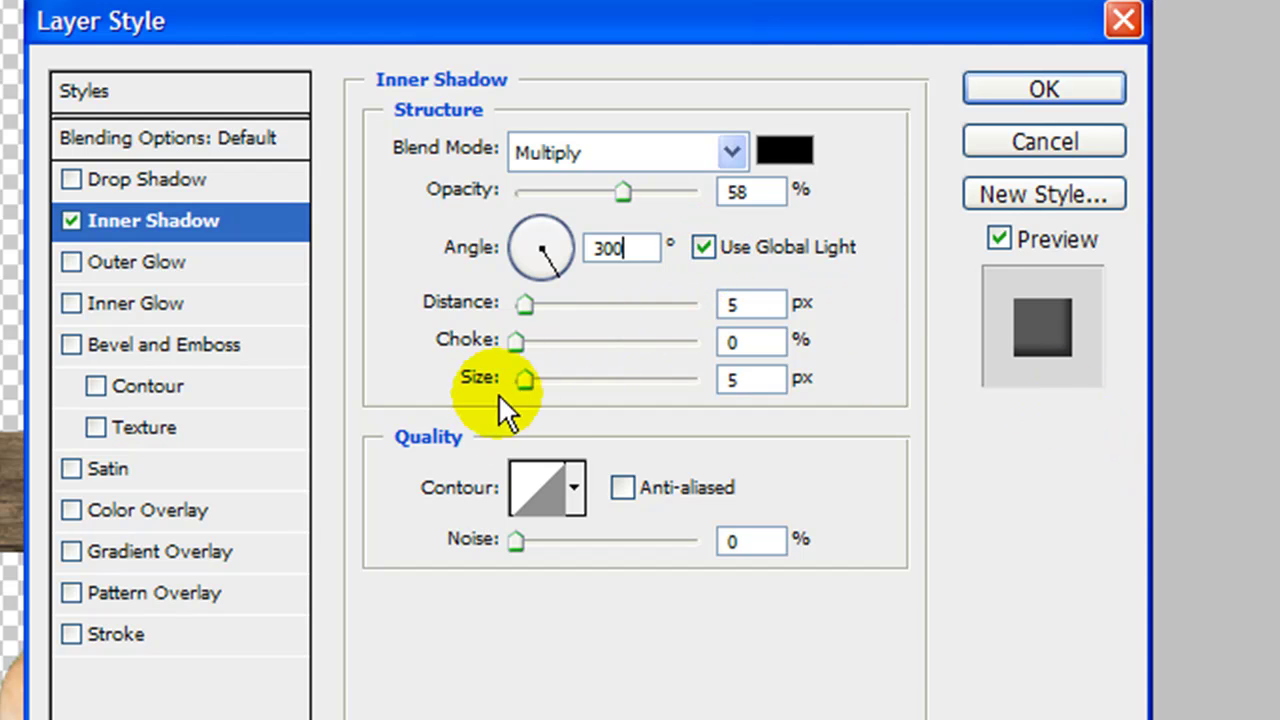
- Set the inner shadow's size to 8 px
{"action": "double_click", "coordinate": [757, 298]}
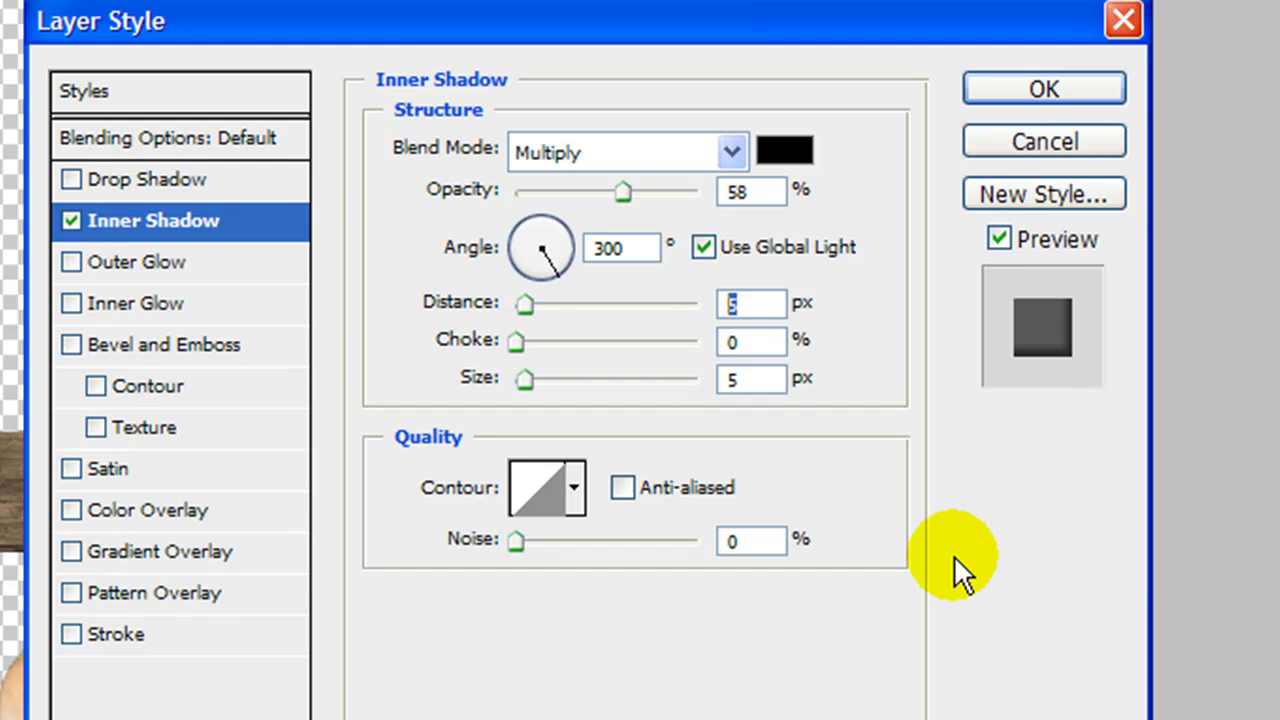
{"action": "key", "text": "Tab"}
{"action": "key", "text": "Tab"}
{"action": "type", "text": "8"}
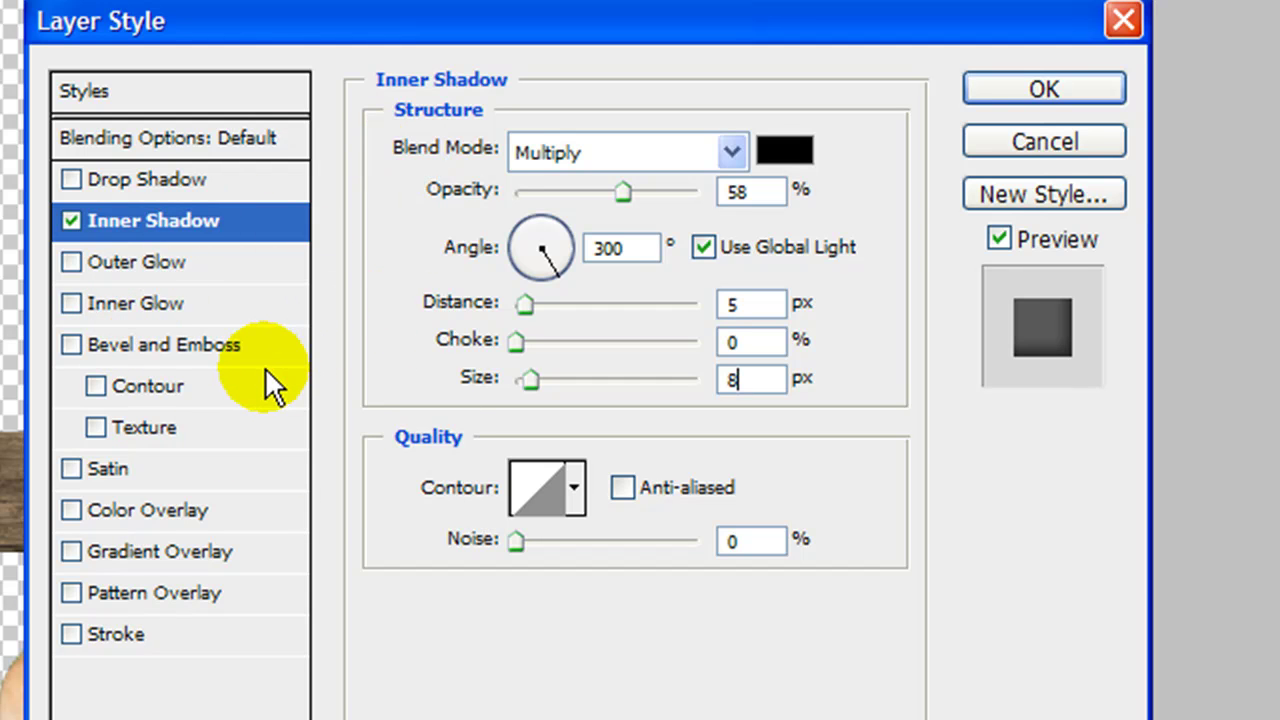
- Add a Bevel and Emboss effect to the text with the Pillow Emboss style and Chisel Hard technique
{"action": "left_click", "coordinate": [200, 346]}
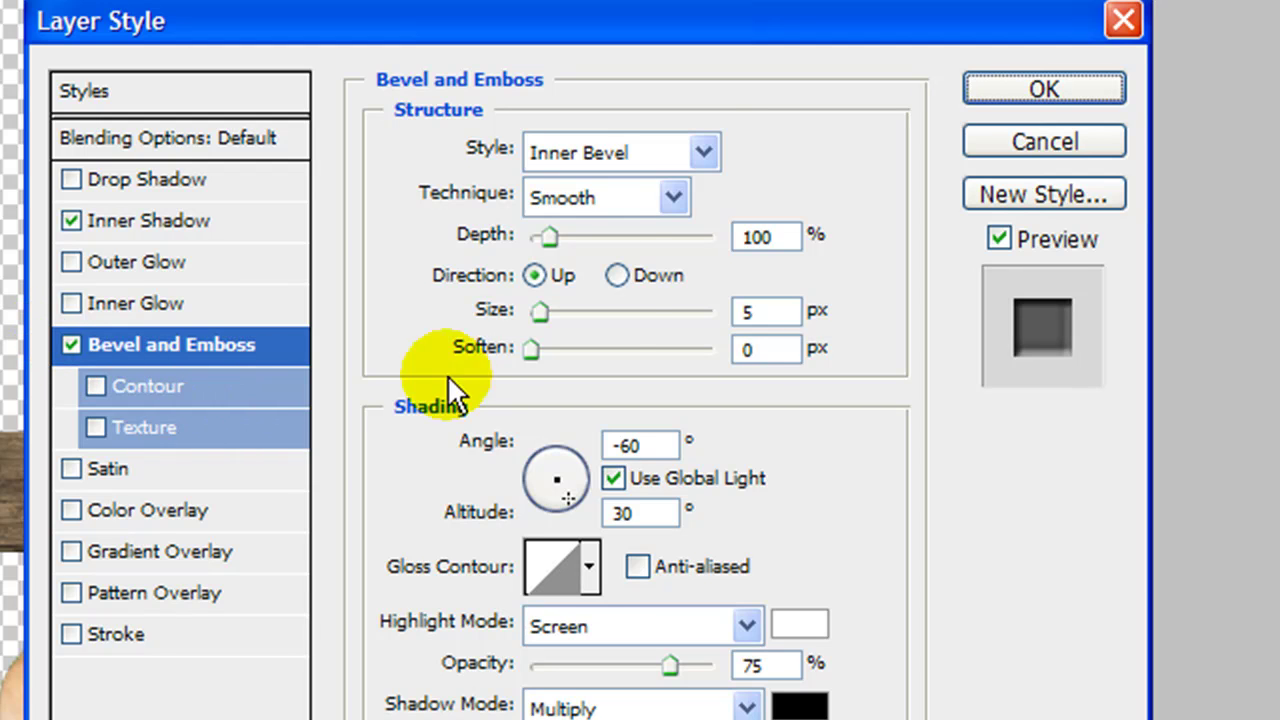
{"action": "left_click", "coordinate": [705, 152]}
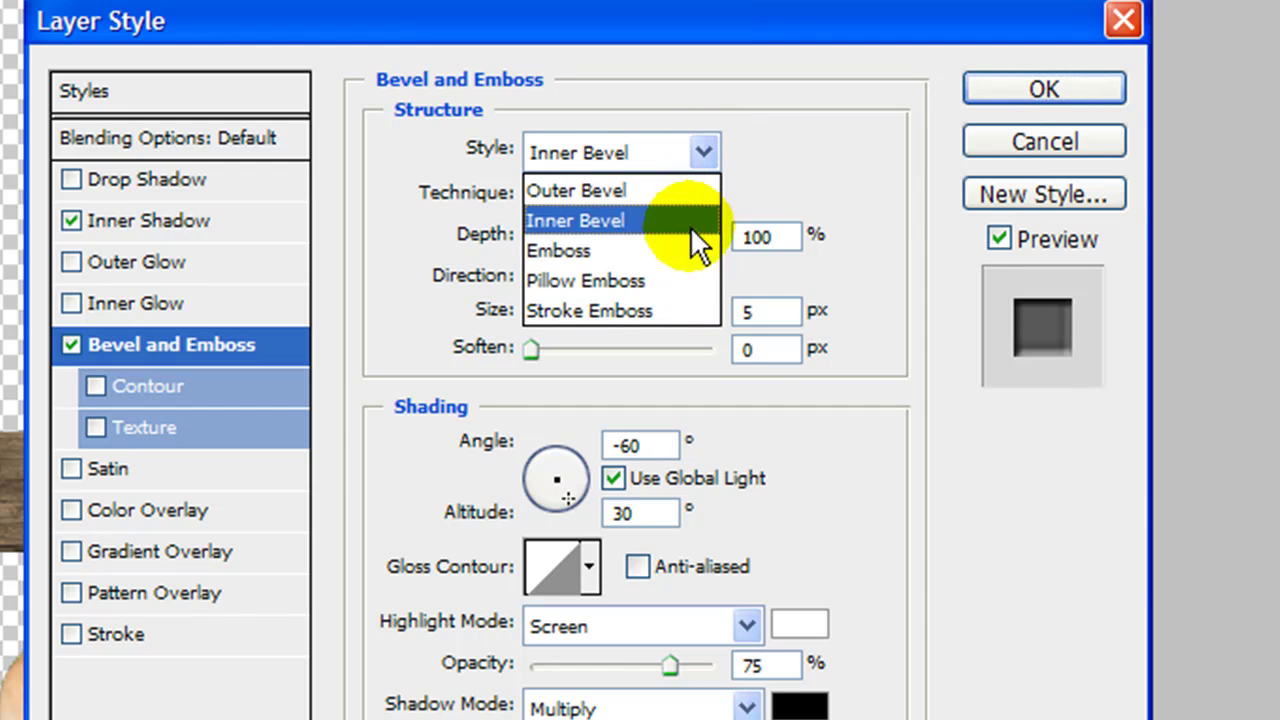
{"action": "left_click", "coordinate": [677, 280]}
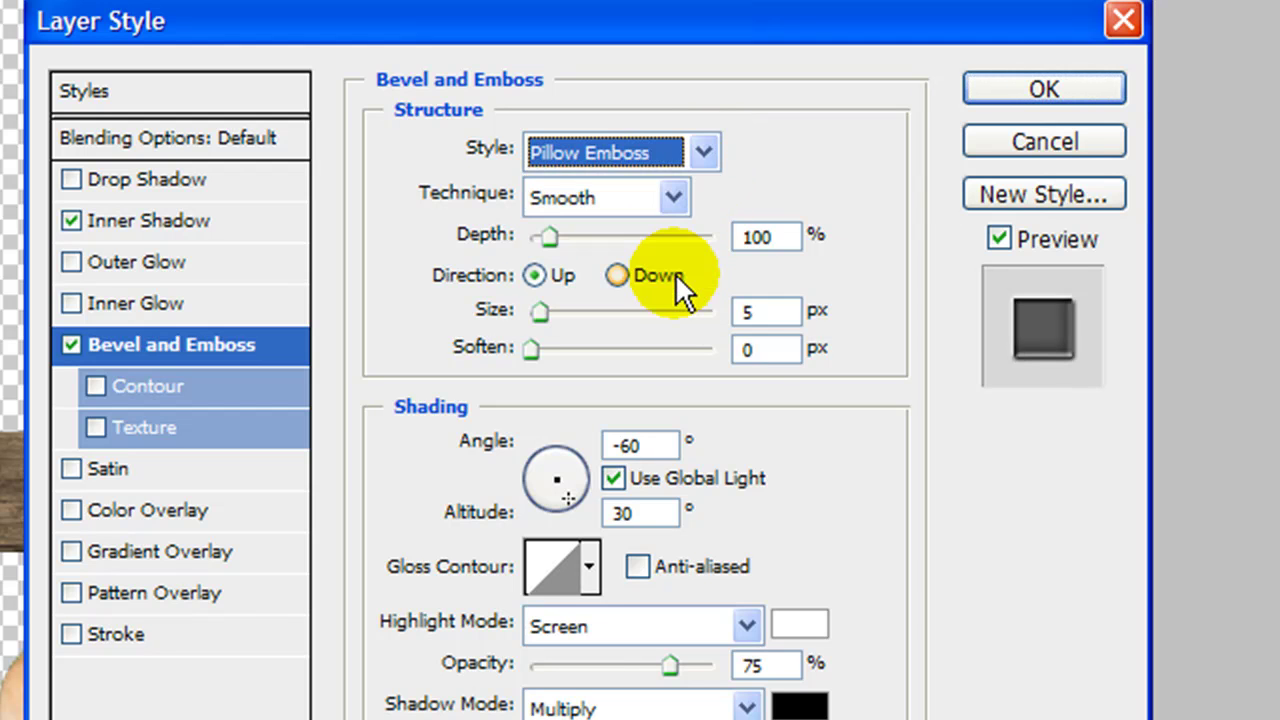
{"action": "left_click", "coordinate": [674, 198]}
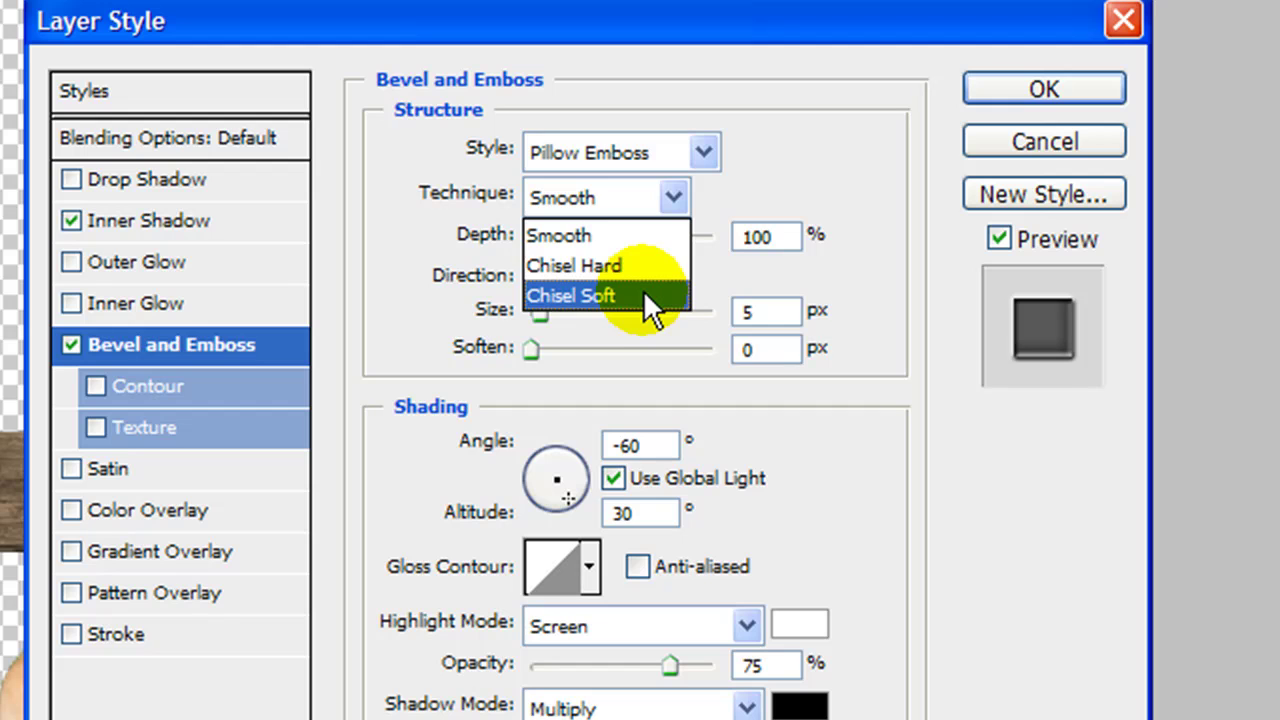
{"action": "left_click", "coordinate": [632, 271]}
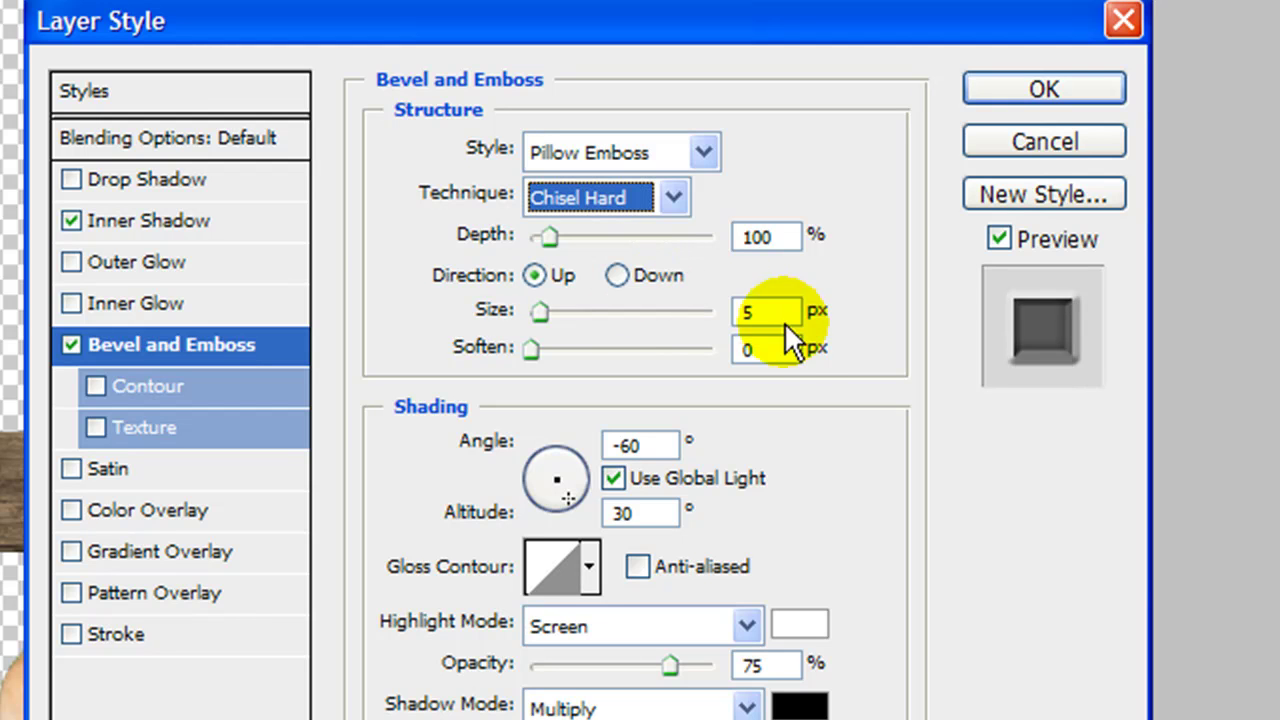
- Set the bevel's depth to 1%, direction to Down and size to 10 px
{"action": "left_click", "coordinate": [790, 235]}
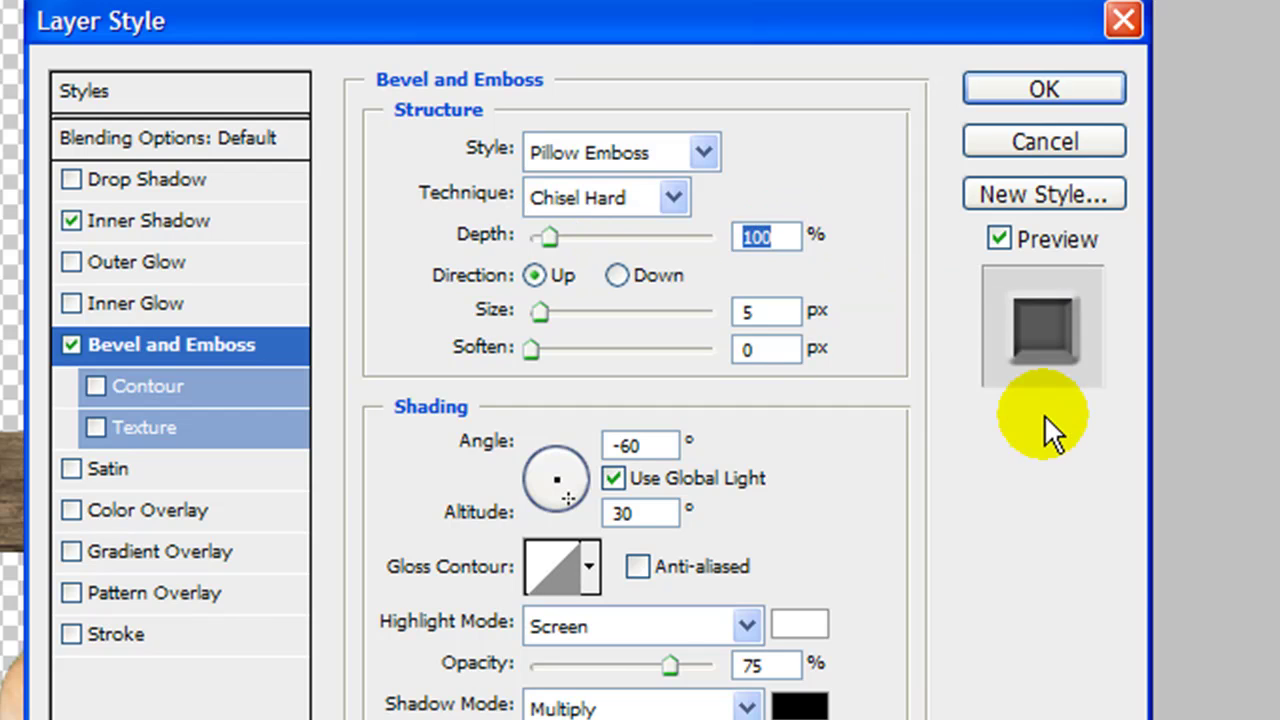
{"action": "type", "text": "1"}
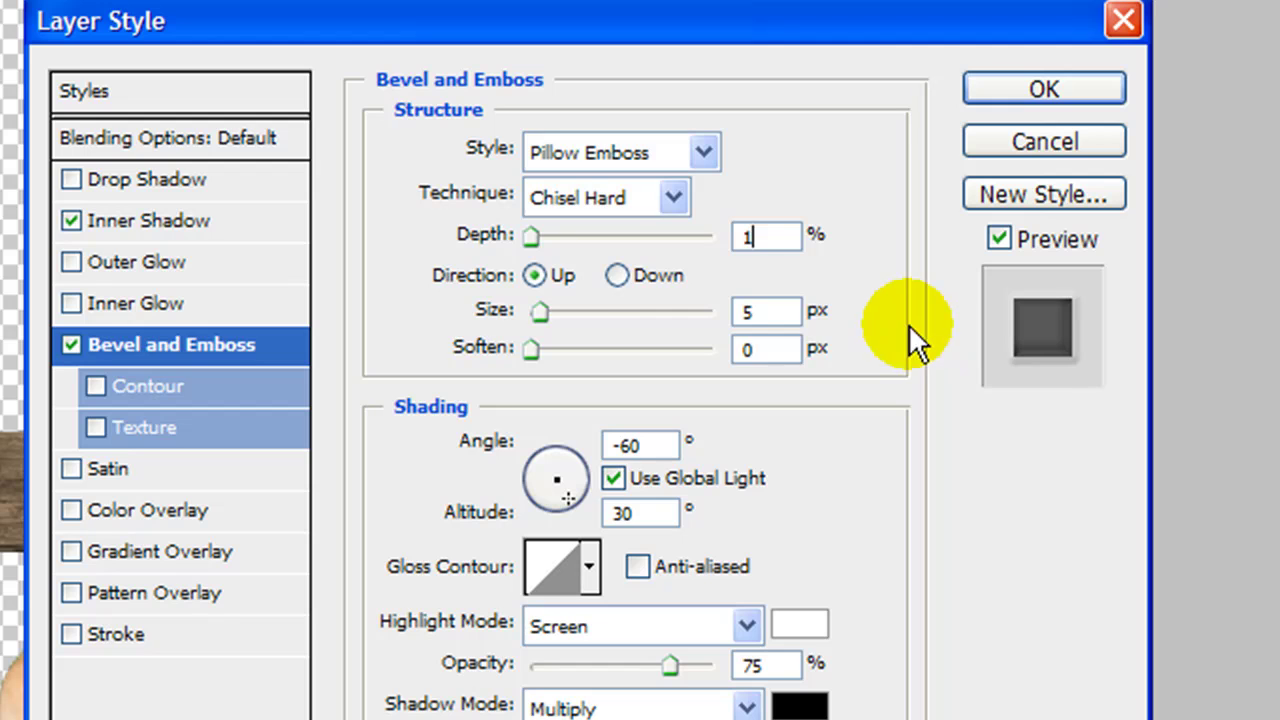
{"action": "left_click", "coordinate": [617, 275]}
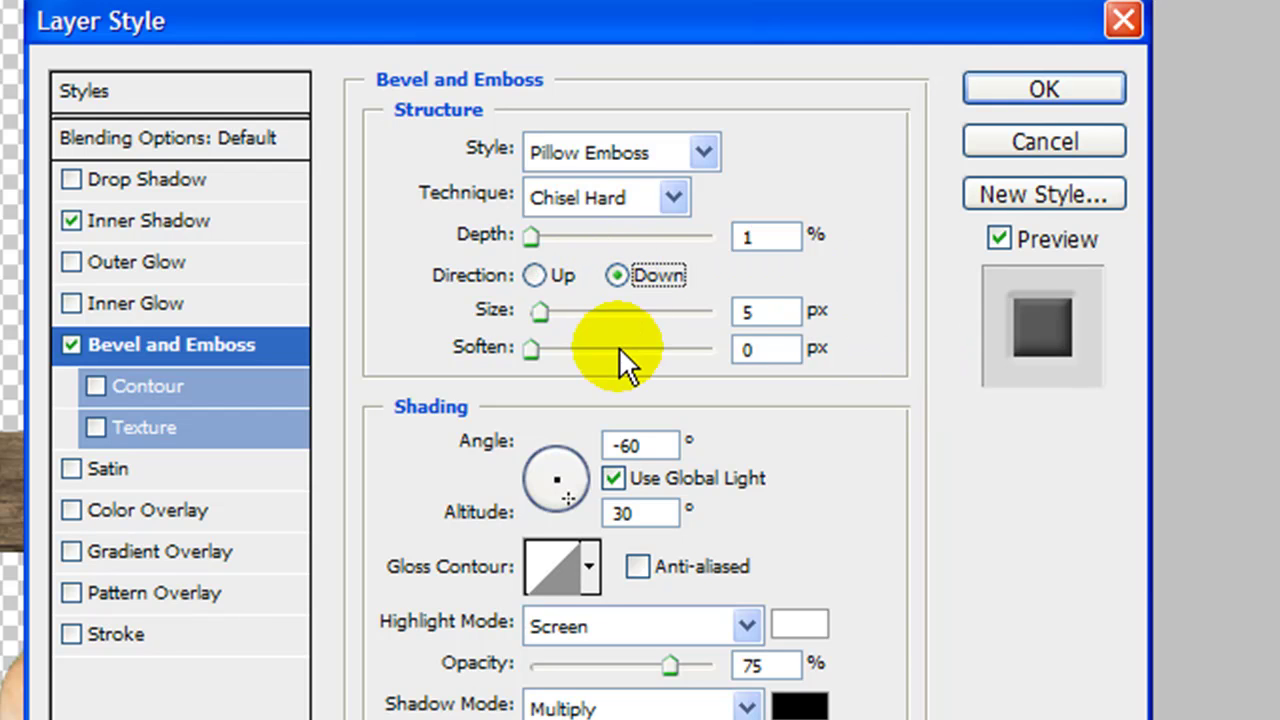
{"action": "double_click", "coordinate": [773, 310]}
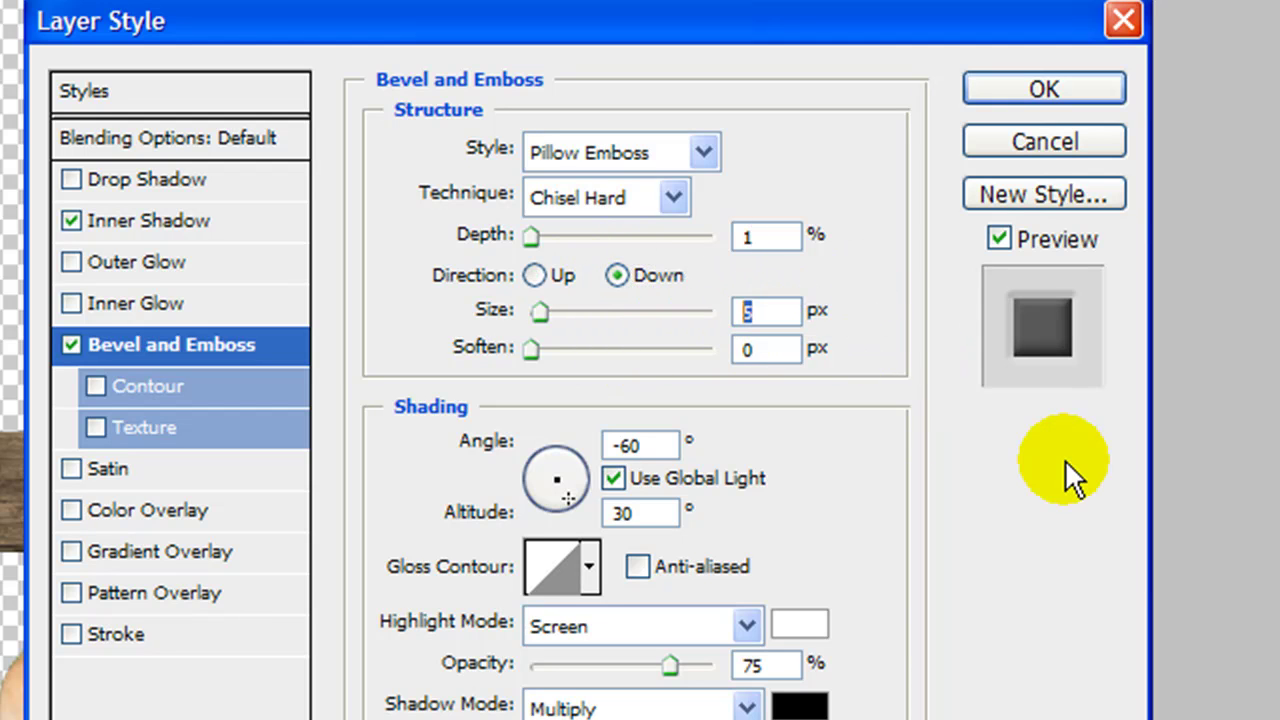
{"action": "type", "text": "10"}
{"action": "key", "text": "Tab"}
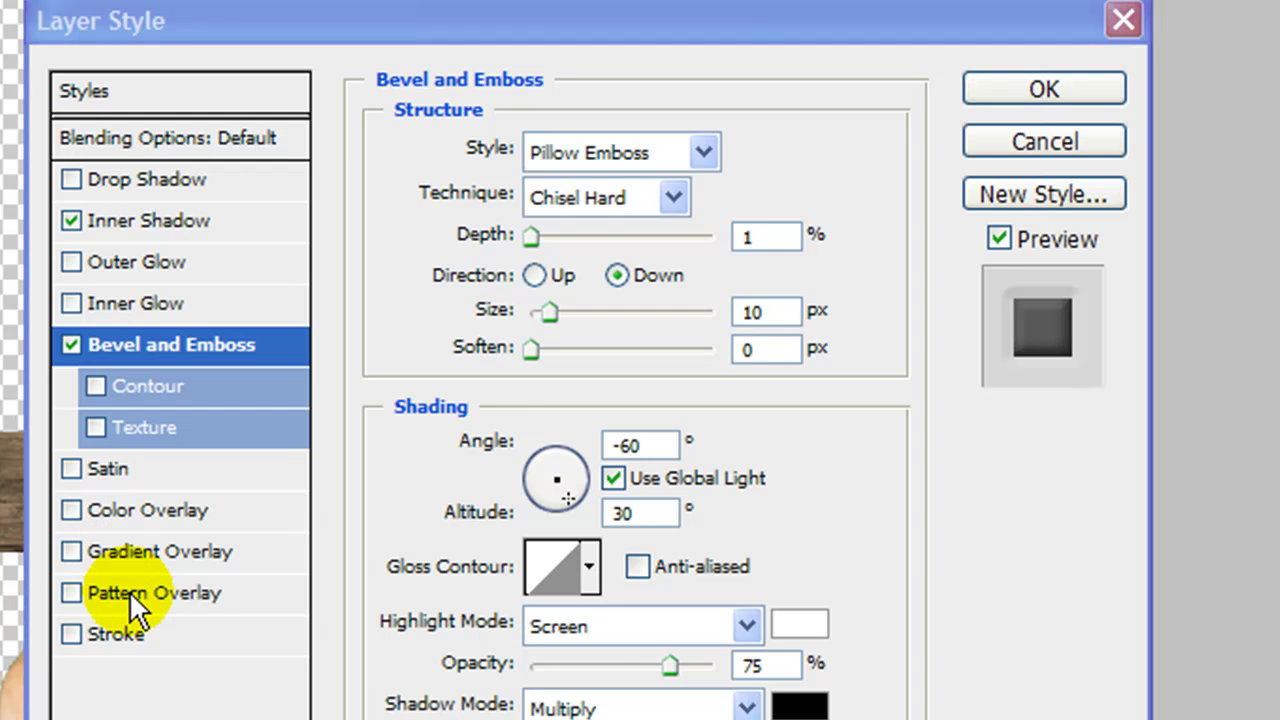
- Add a Pattern Overlay to the text using the white pattern with black squiggly lines
{"action": "left_click", "coordinate": [103, 595]}
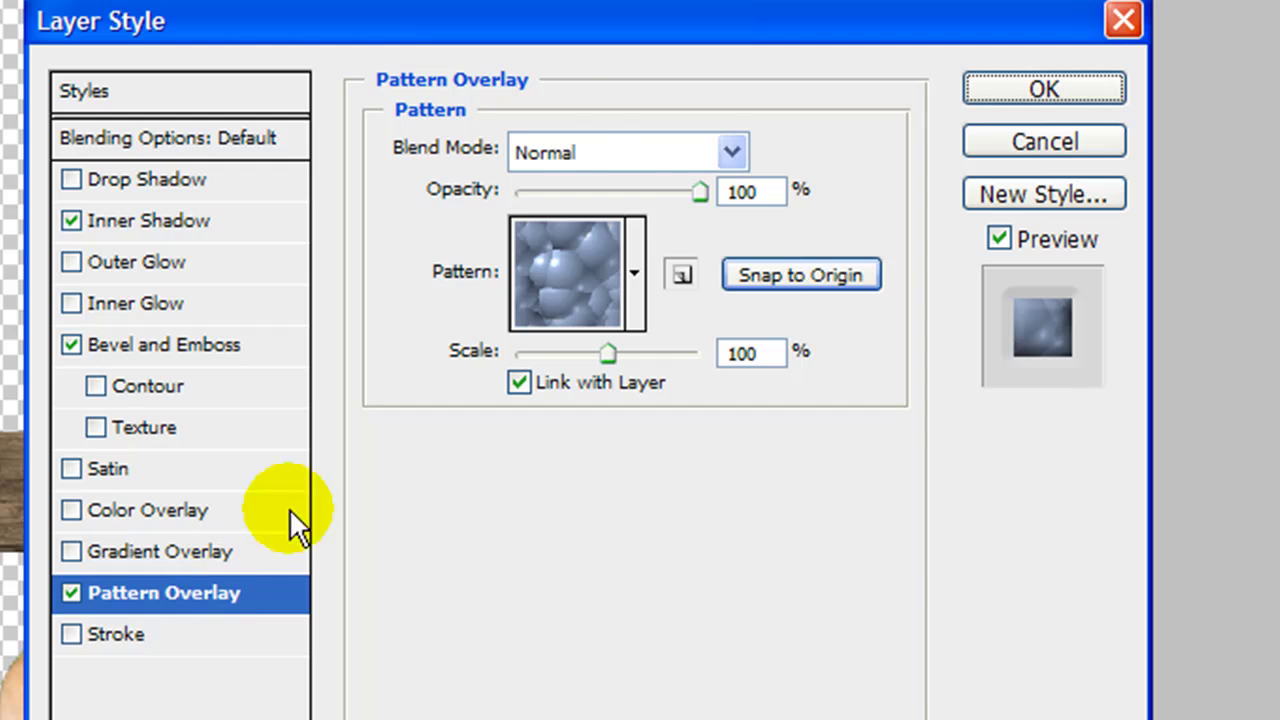
{"action": "left_click", "coordinate": [634, 270]}
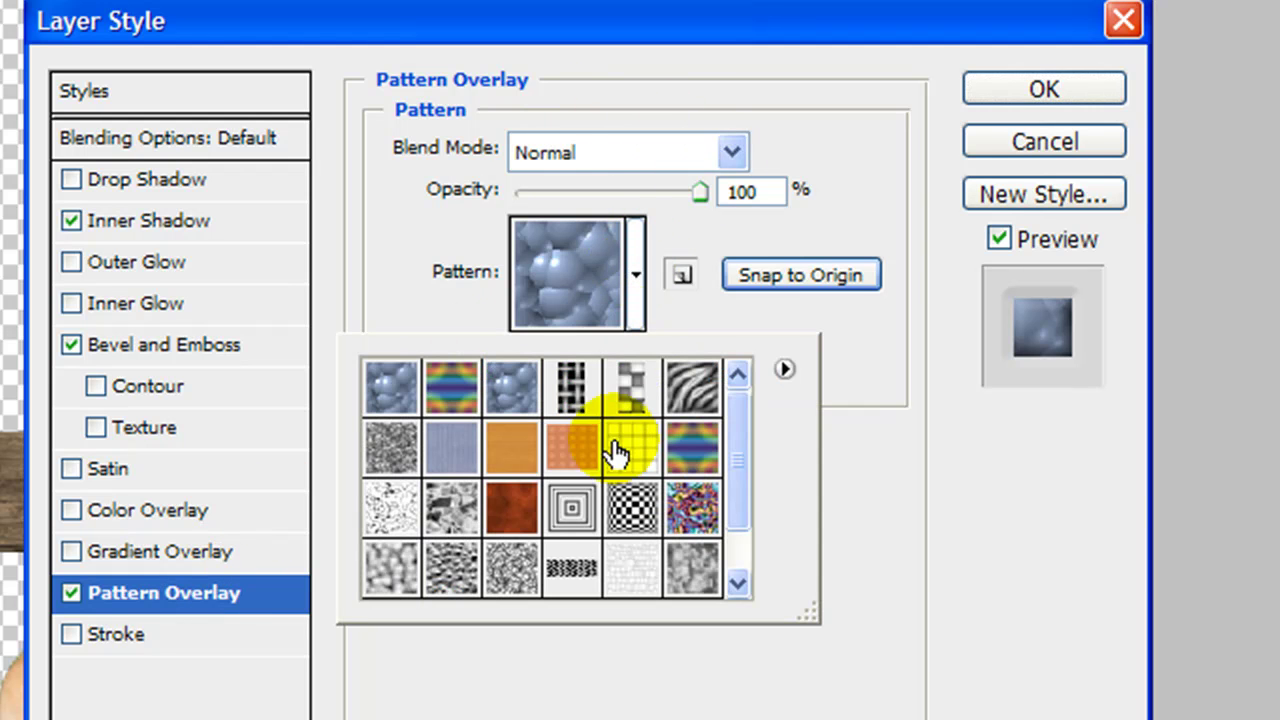
{"action": "left_click", "coordinate": [383, 512]}
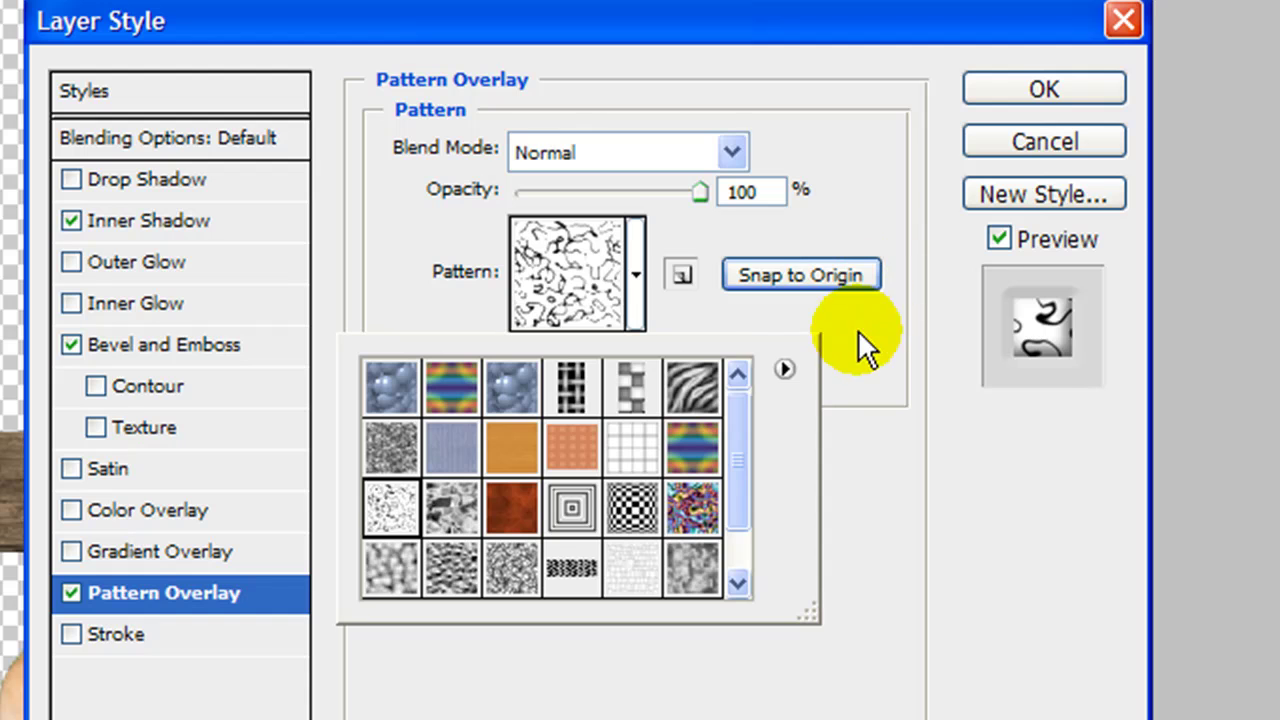
- Set the pattern overlay's opacity to 64% and scale to 216%, and apply the layer style
{"action": "left_click", "coordinate": [628, 267]}
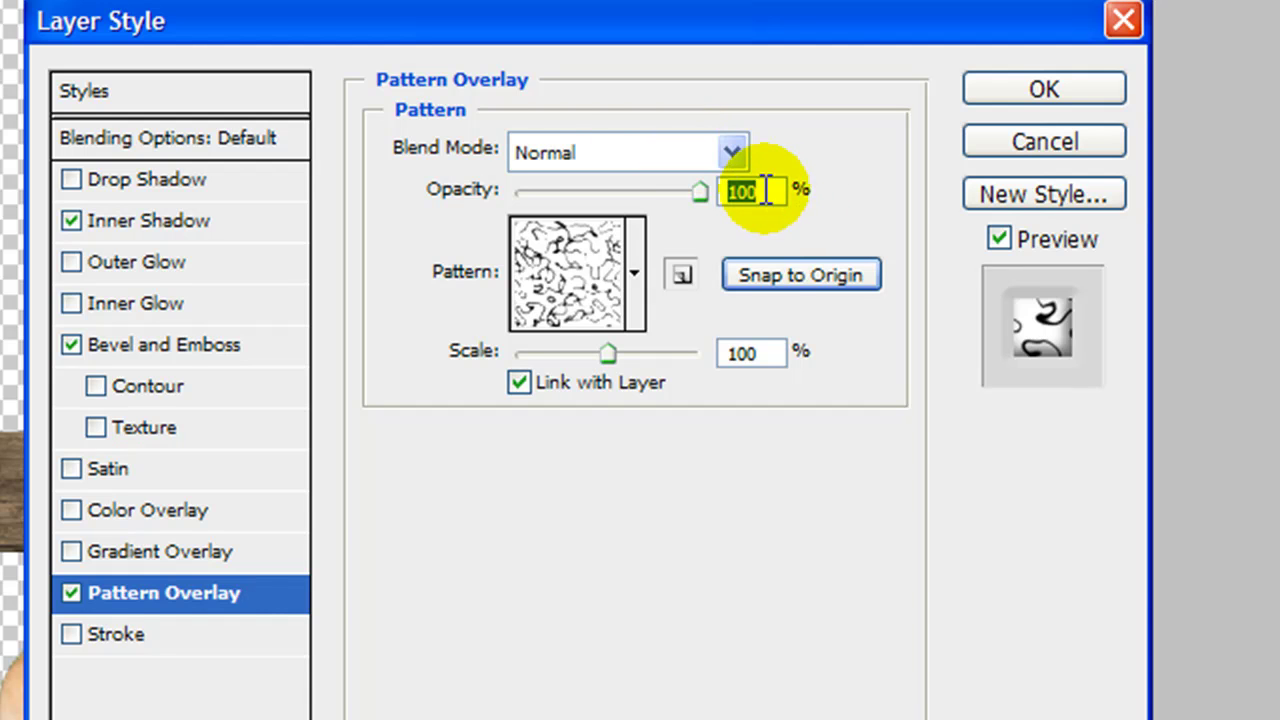
{"action": "type", "text": "64"}
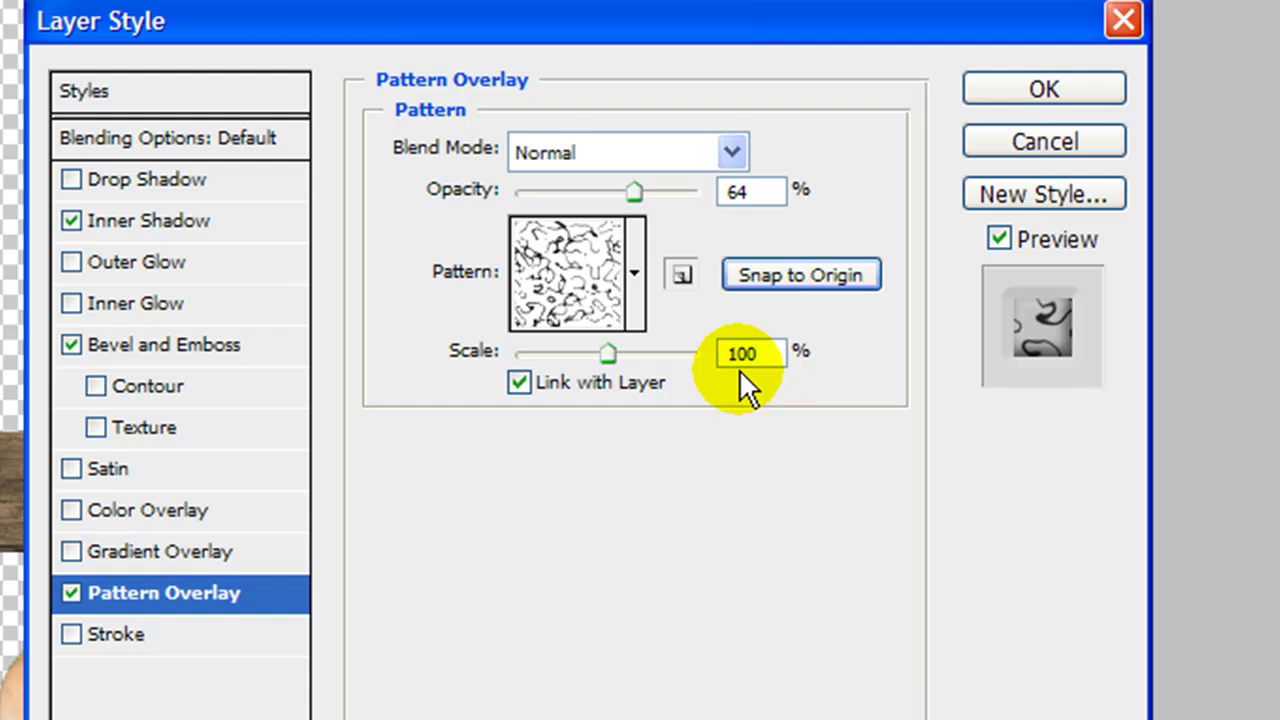
{"action": "double_click", "coordinate": [764, 353]}
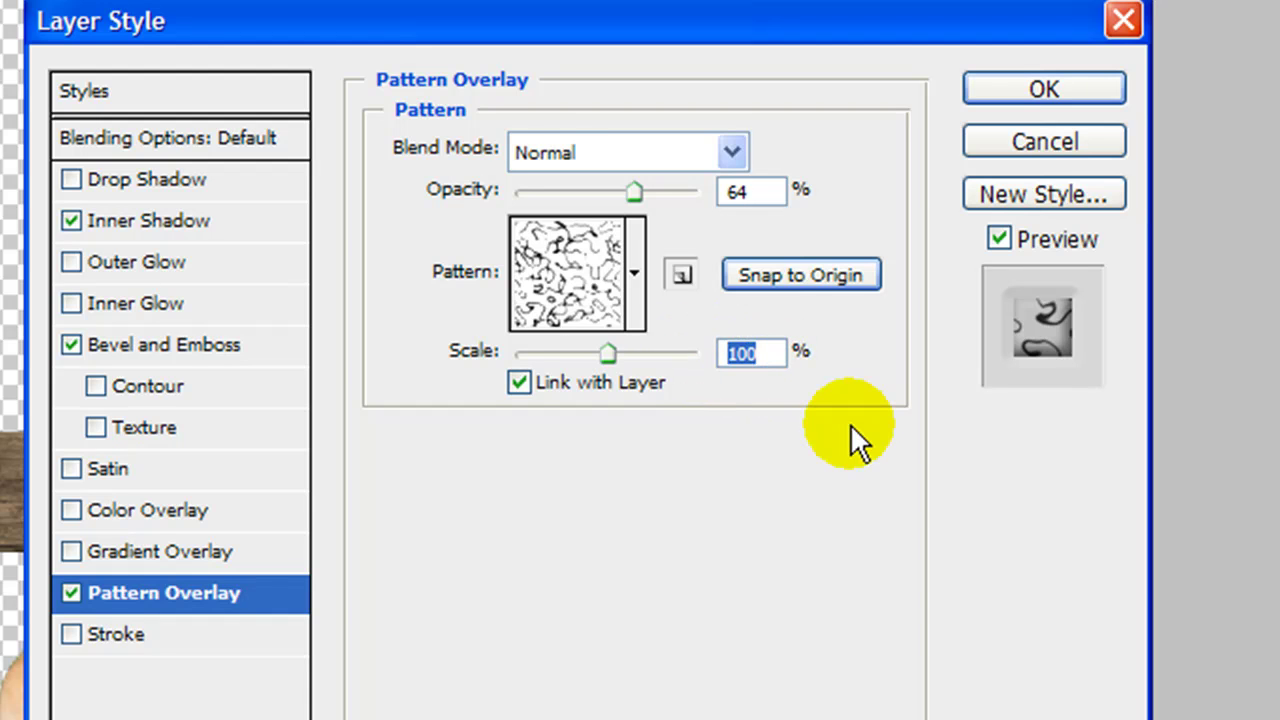
{"action": "type", "text": "216"}
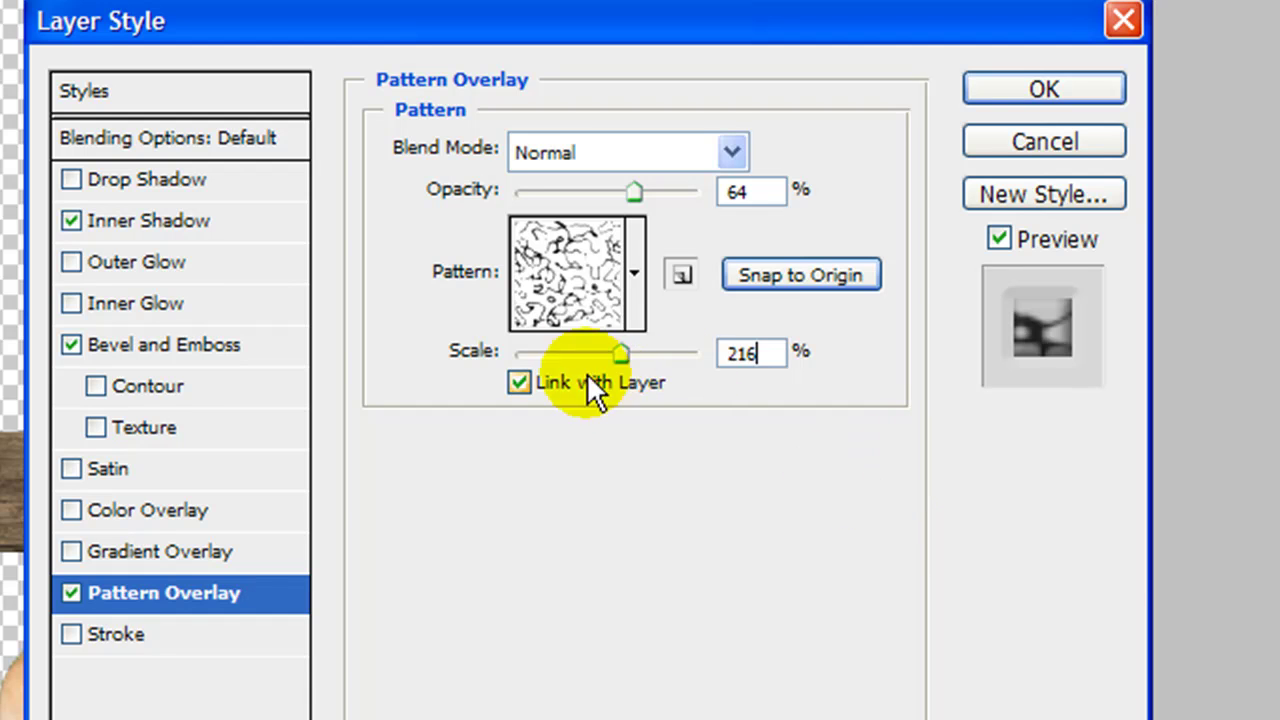
{"action": "left_click", "coordinate": [735, 360]}
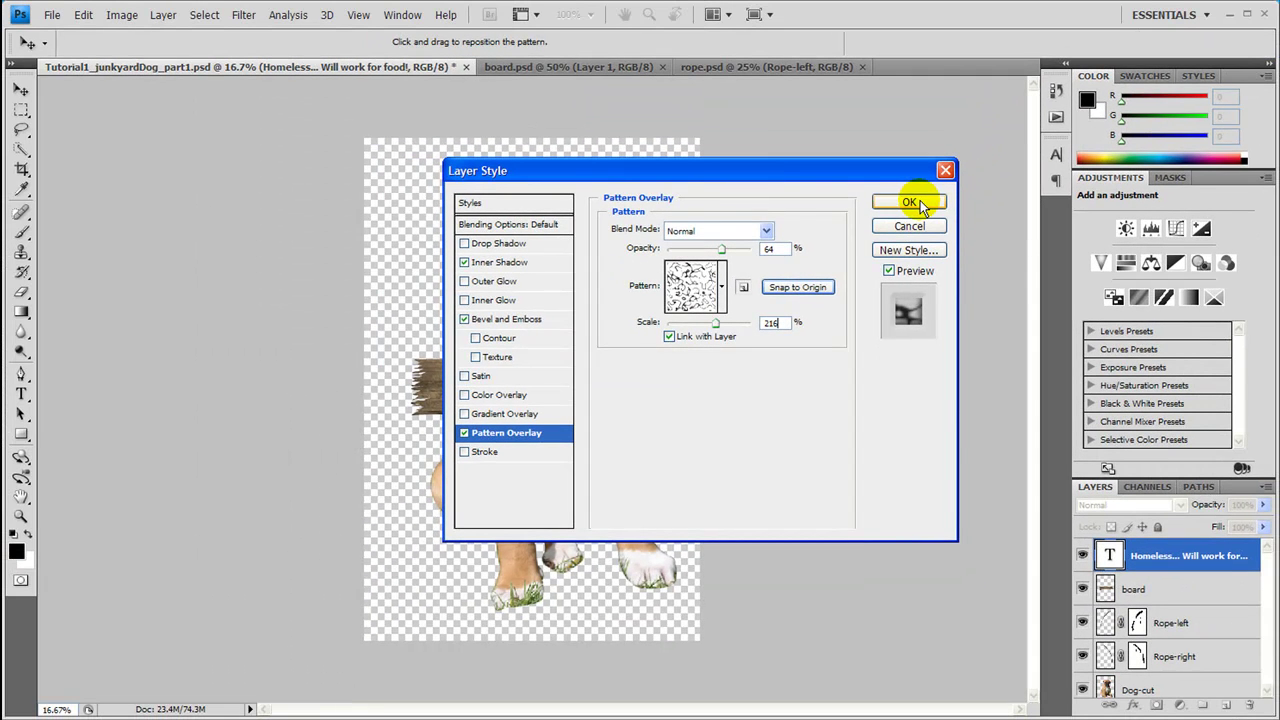
{"action": "left_click", "coordinate": [910, 203]}
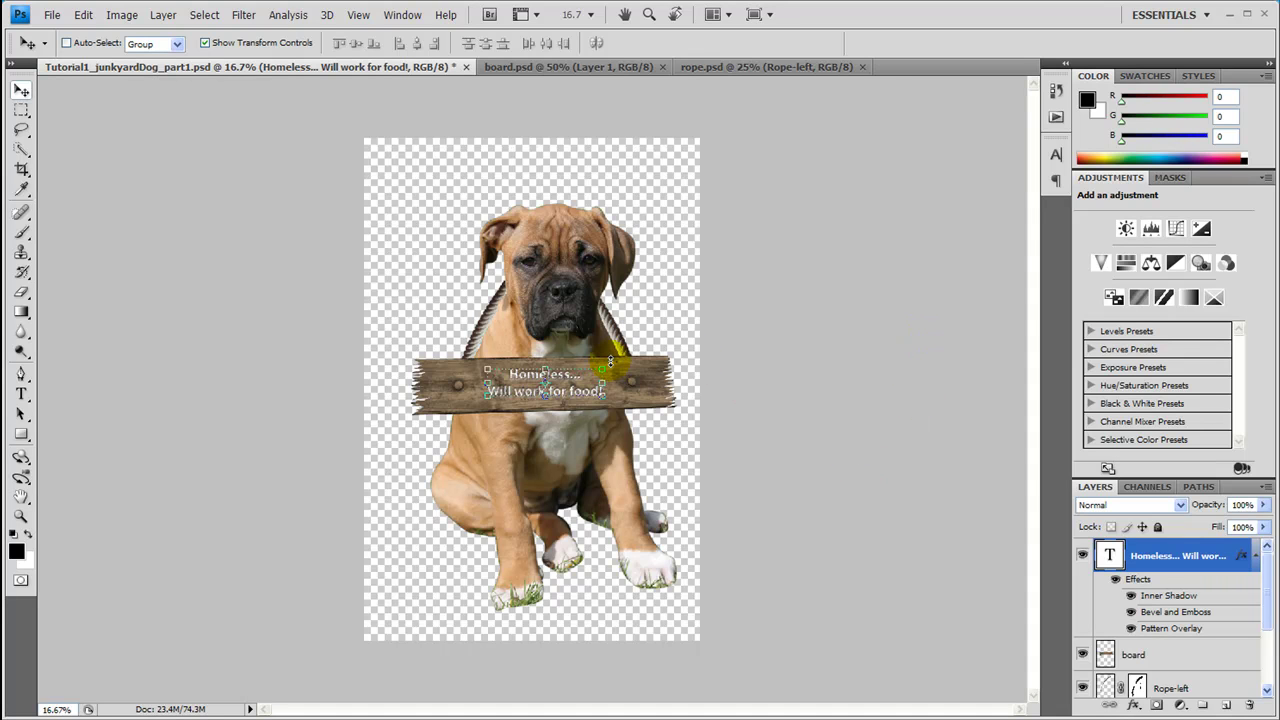
- Rotate the sign text by about -1.4° to follow the tilt of the wooden board
{"action": "left_click_drag", "start_coordinate": [610, 360], "coordinate": [605, 310]}
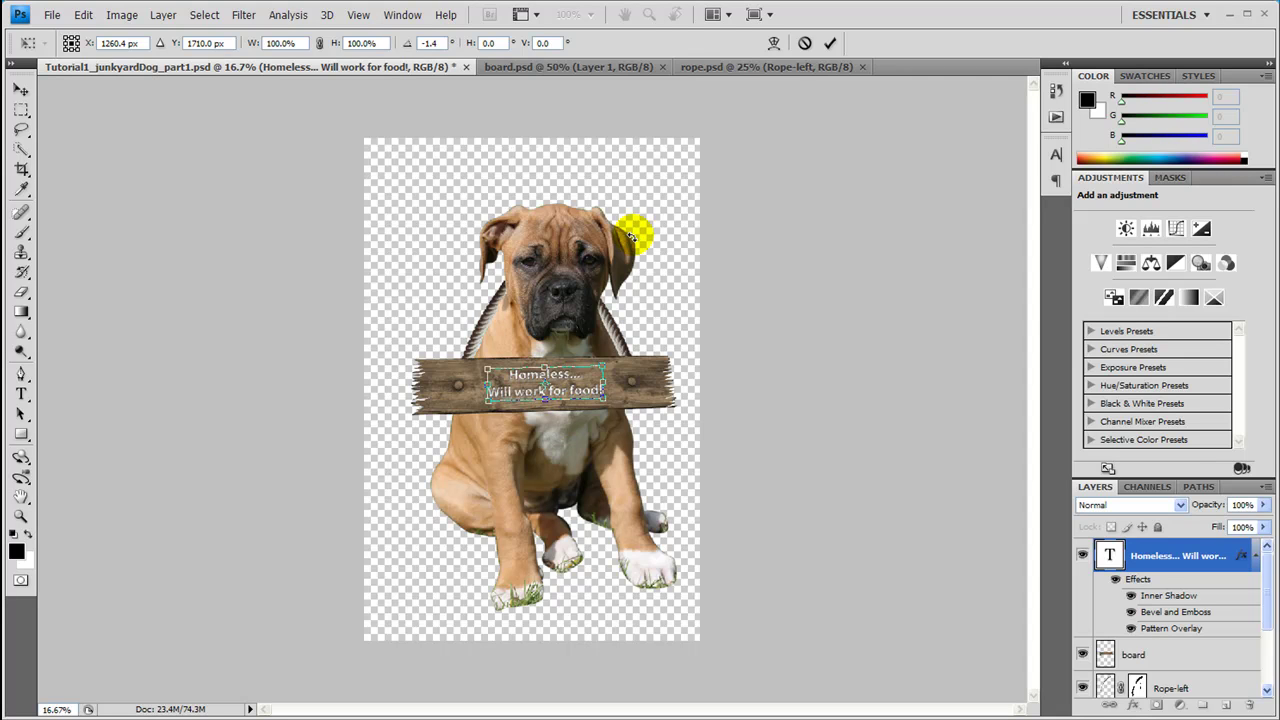
{"action": "key", "text": "Return"}
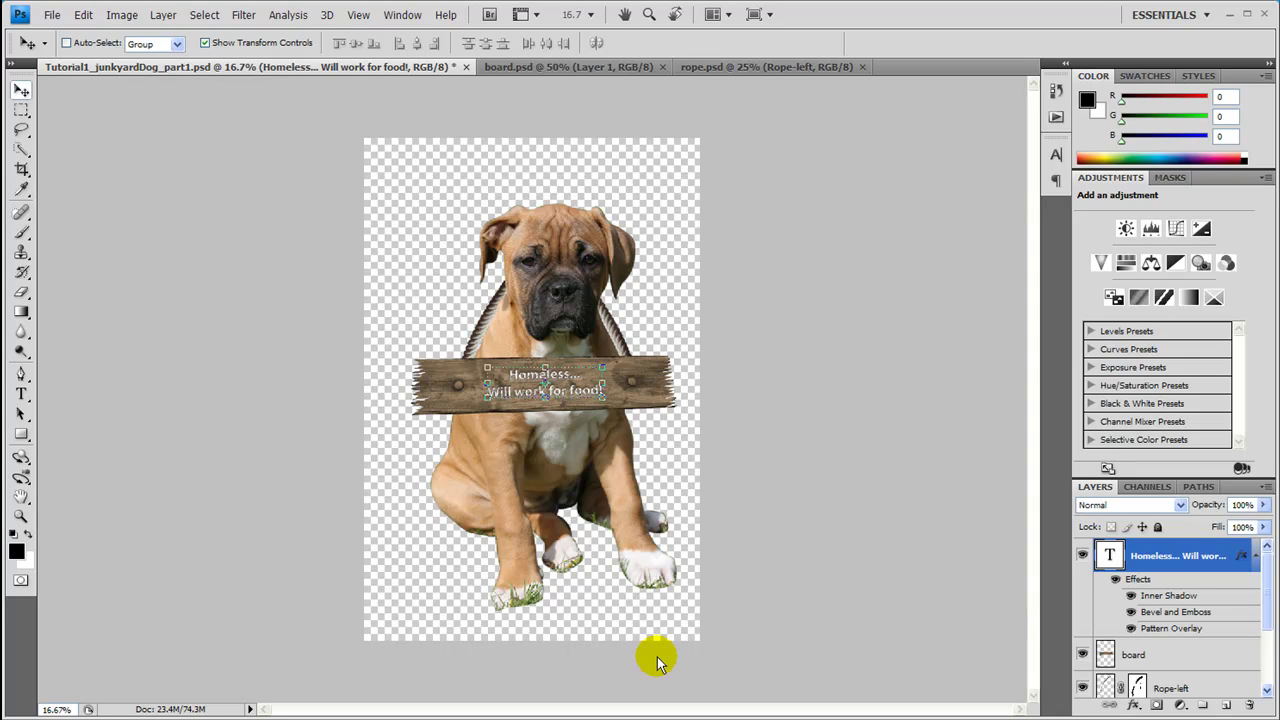
- Create a new layer above the text and lasso a loose, irregular outline around the dog's head, sign and upper body
{"action": "key", "text": "F9"}
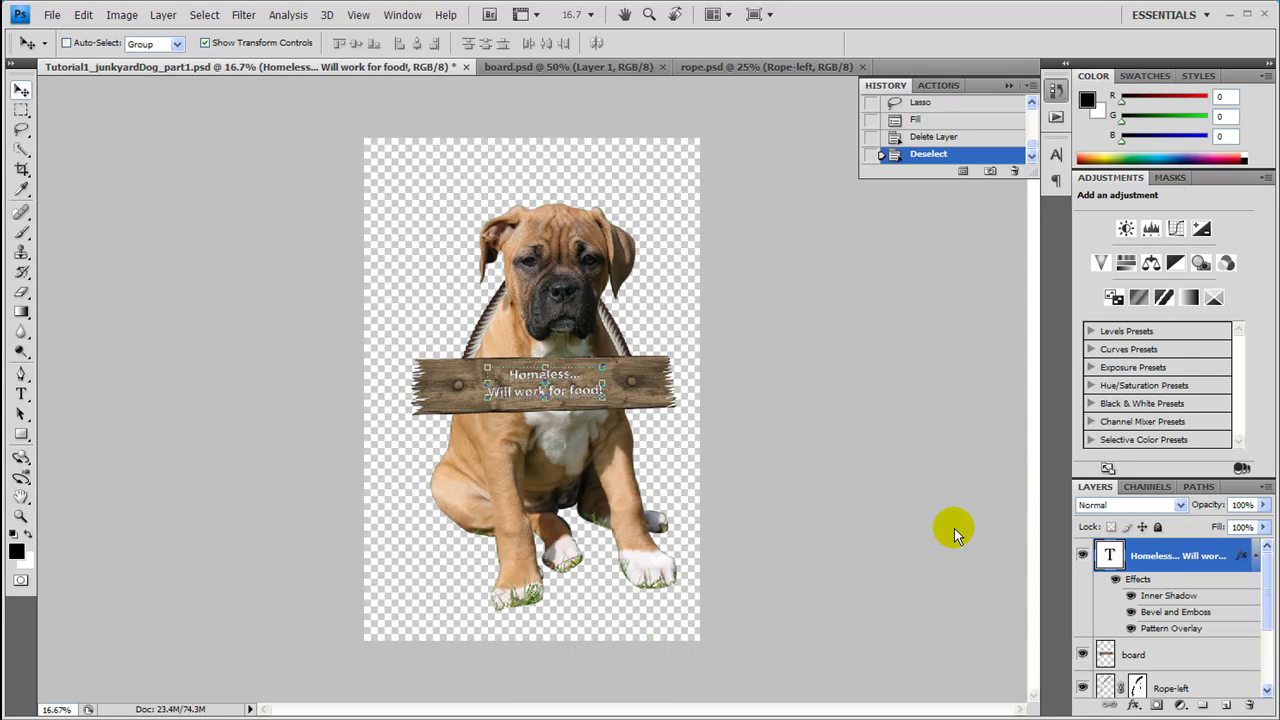
{"action": "left_click", "coordinate": [1226, 705]}
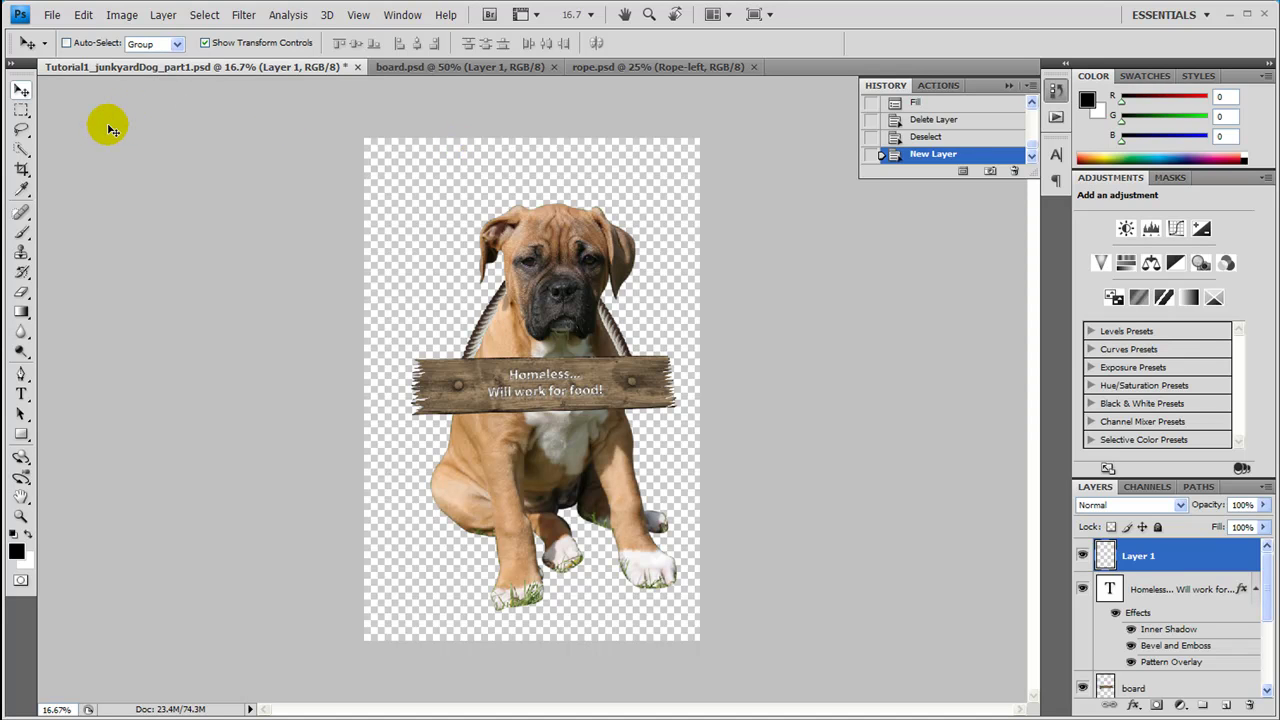
{"action": "key", "text": "l"}
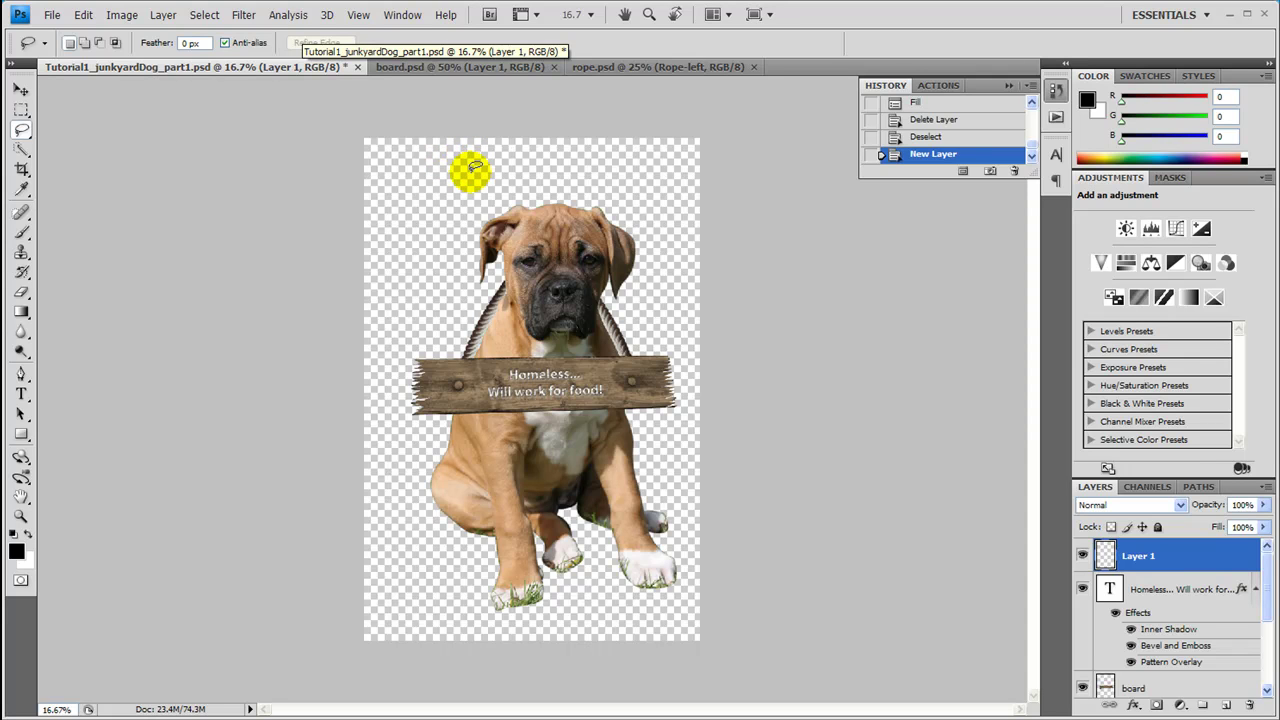
{"action": "mouse_move", "coordinate": [474, 166]}
{"action": "left_mouse_down"}
{"action": "mouse_move", "coordinate": [440, 186]}
{"action": "mouse_move", "coordinate": [390, 410]}
{"action": "mouse_move", "coordinate": [400, 549]}
{"action": "mouse_move", "coordinate": [640, 463]}
{"action": "mouse_move", "coordinate": [689, 434]}
{"action": "mouse_move", "coordinate": [693, 378]}
{"action": "mouse_move", "coordinate": [623, 183]}
{"action": "mouse_move", "coordinate": [523, 157]}
{"action": "mouse_move", "coordinate": [415, 196]}
{"action": "left_mouse_up"}
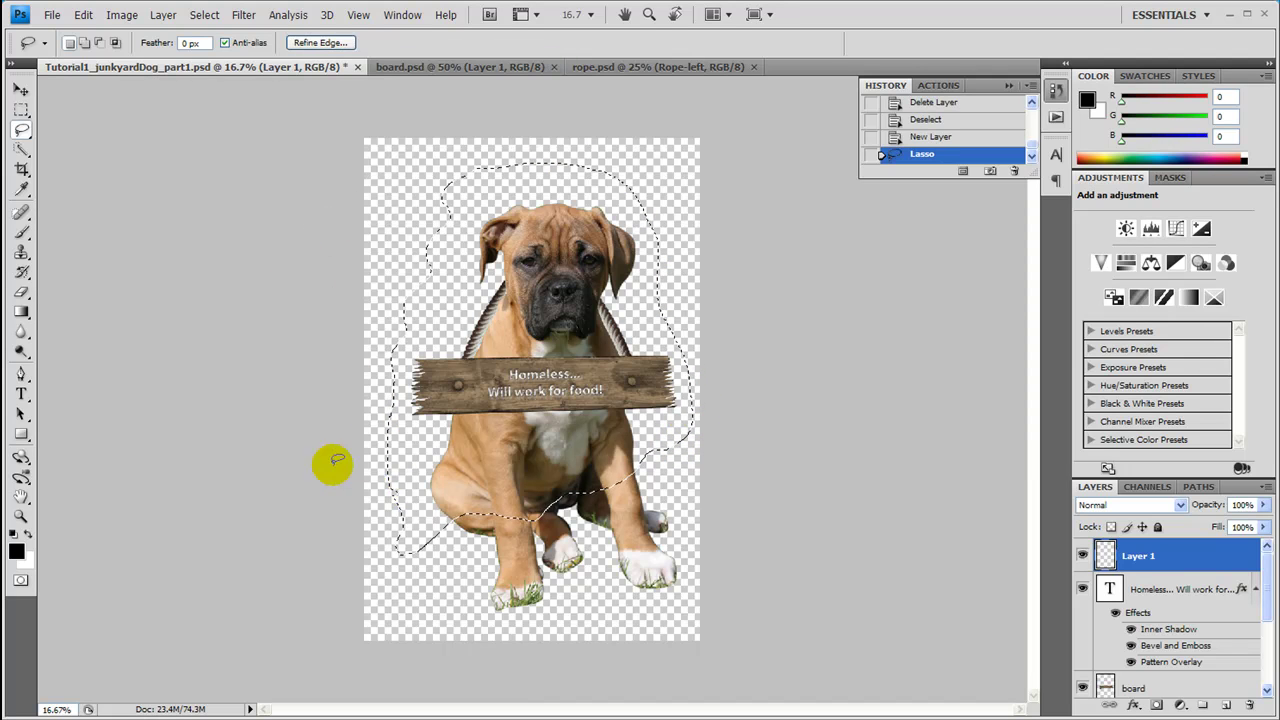
{"action": "left_click", "coordinate": [84, 42]}
{"action": "mouse_move", "coordinate": [385, 440]}
{"action": "left_mouse_down"}
{"action": "mouse_move", "coordinate": [466, 515]}
{"action": "mouse_move", "coordinate": [430, 470]}
{"action": "left_mouse_up"}
{"action": "mouse_move", "coordinate": [370, 422]}
{"action": "left_mouse_down"}
{"action": "mouse_move", "coordinate": [344, 588]}
{"action": "mouse_move", "coordinate": [355, 647]}
{"action": "mouse_move", "coordinate": [439, 632]}
{"action": "mouse_move", "coordinate": [480, 530]}
{"action": "left_mouse_up"}
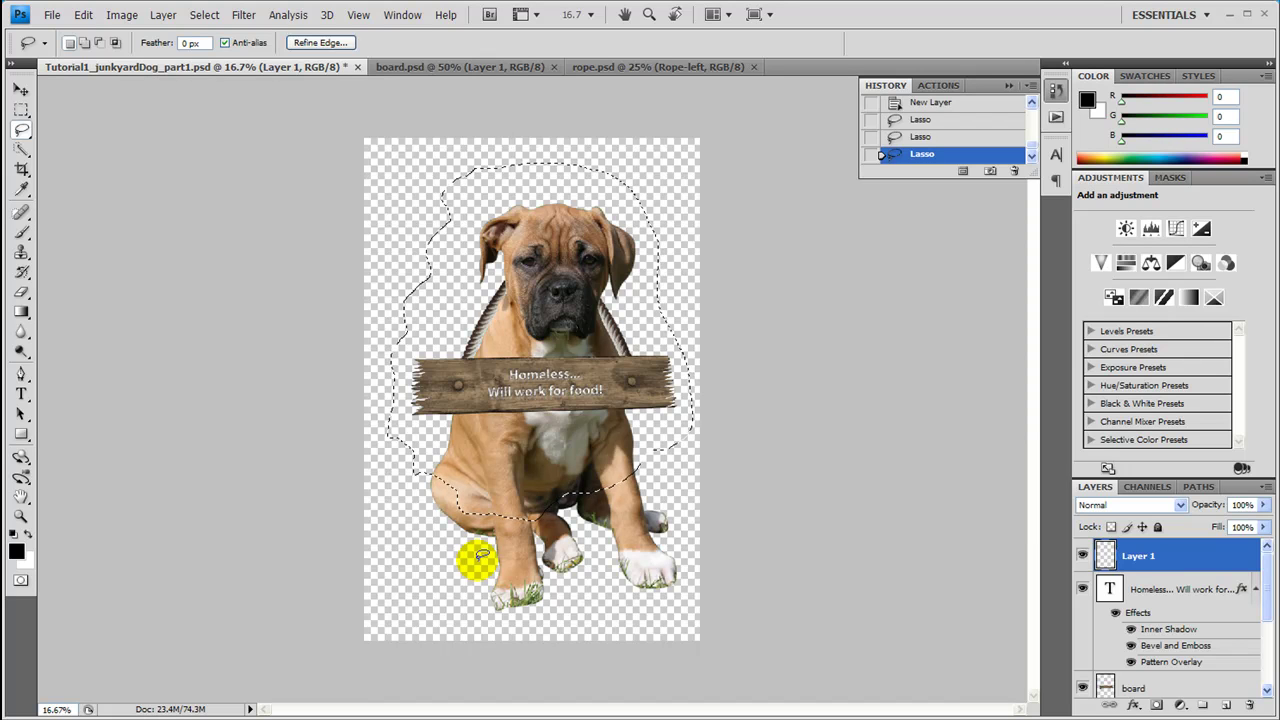
- Feather the lasso selection around the dog by 20 pixels
{"action": "left_click", "coordinate": [203, 16]}
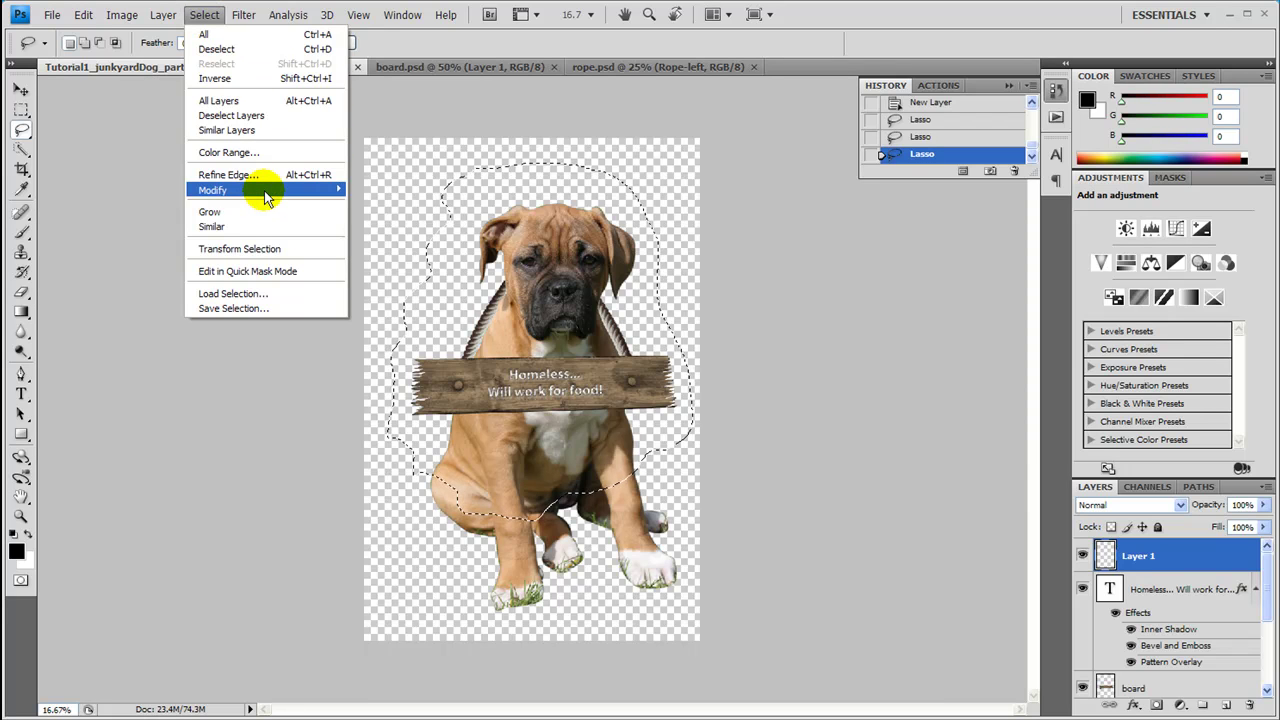
{"action": "mouse_move", "coordinate": [266, 195]}
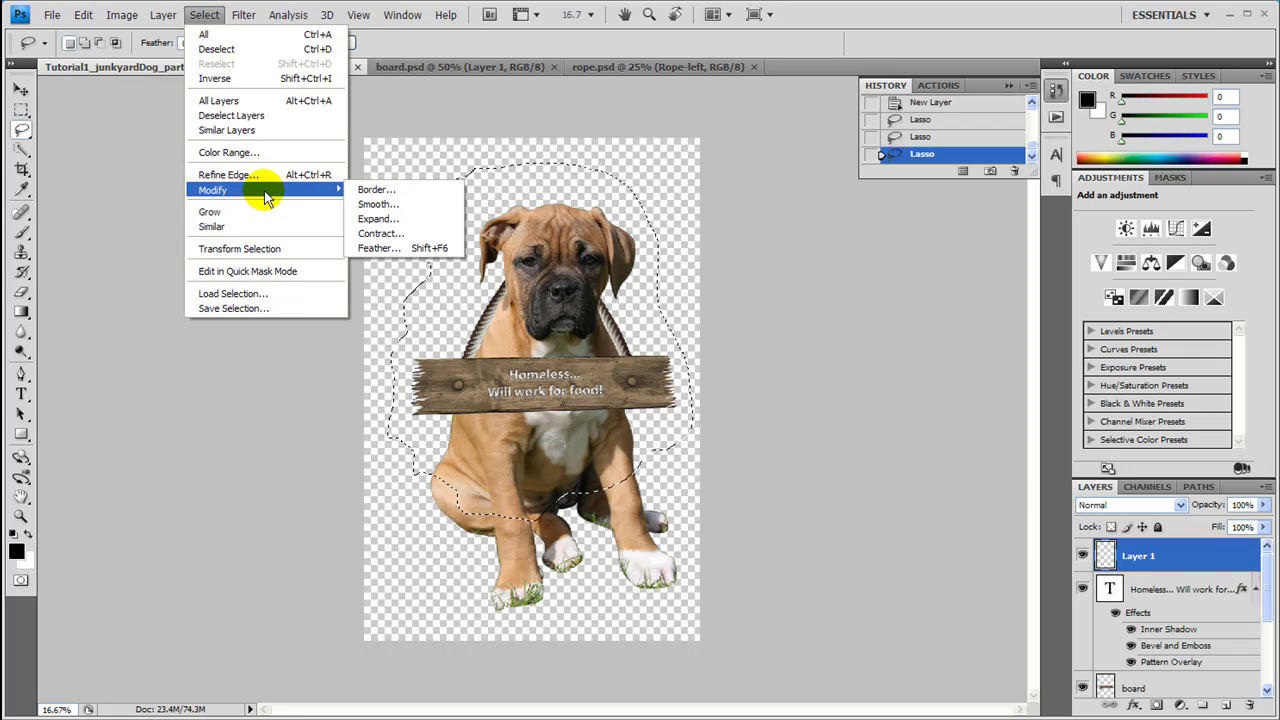
{"action": "left_click", "coordinate": [399, 249]}
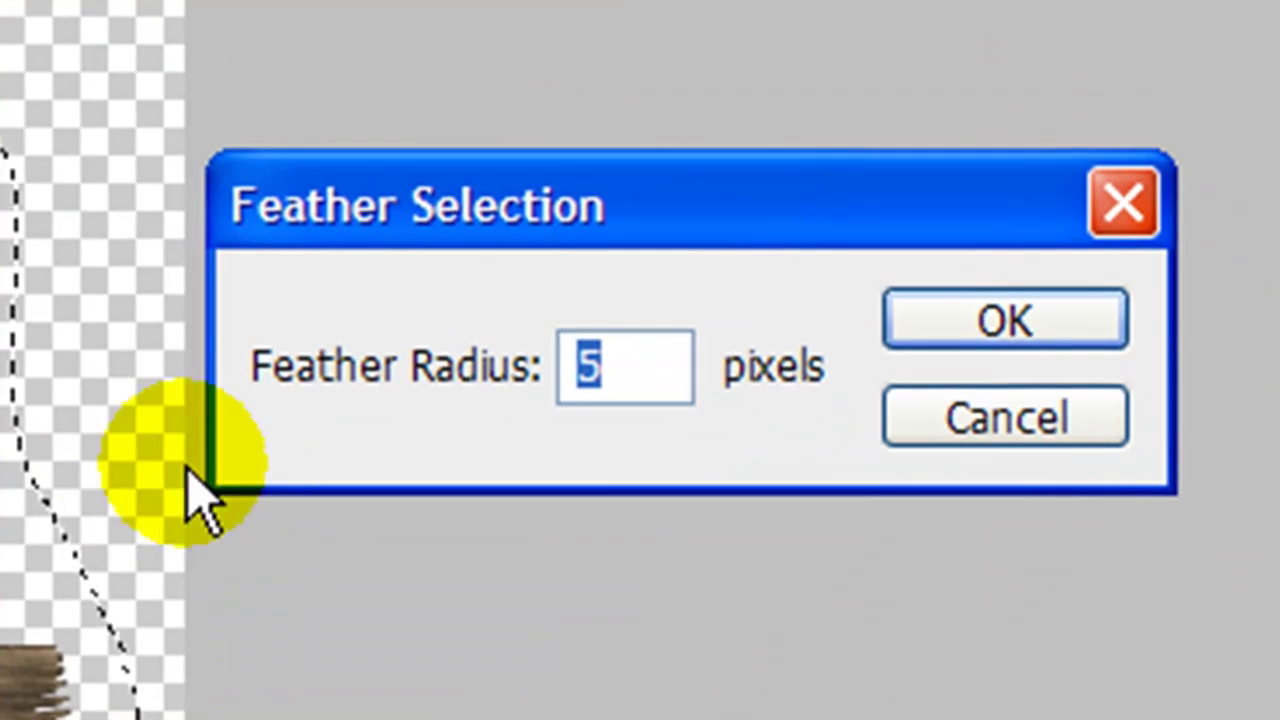
{"action": "type", "text": "20"}
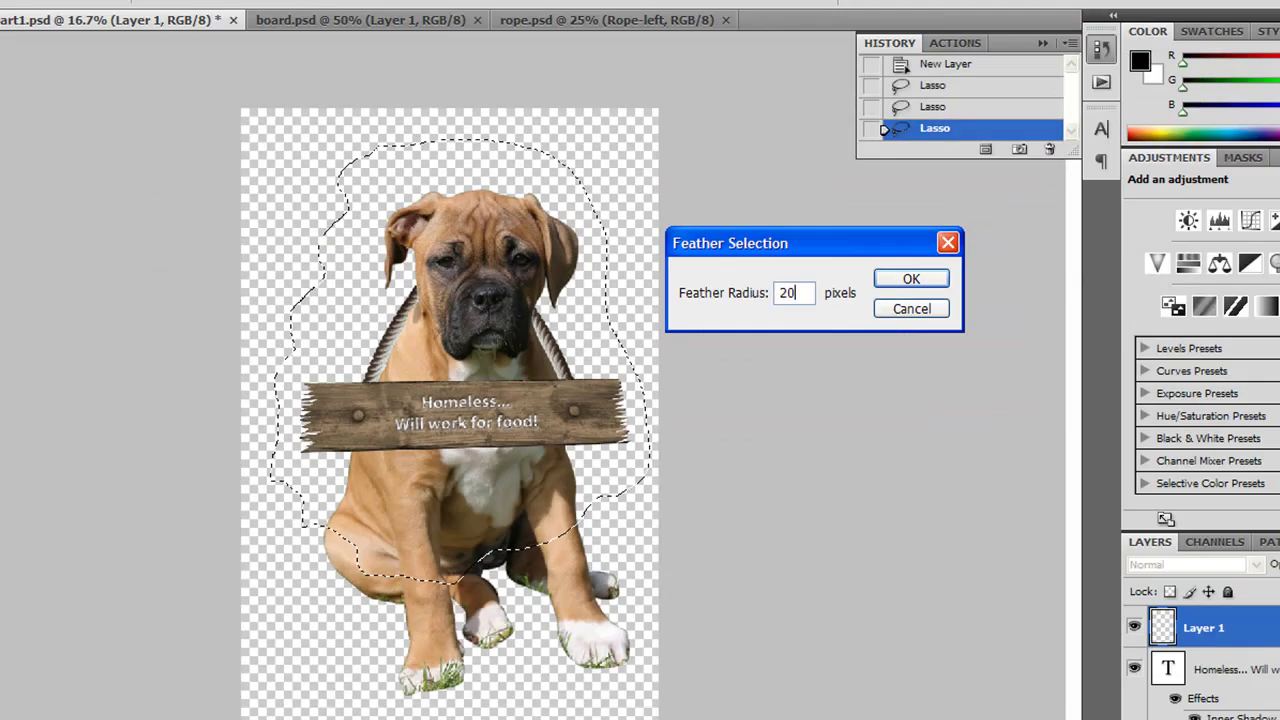
{"action": "key", "text": "Return"}
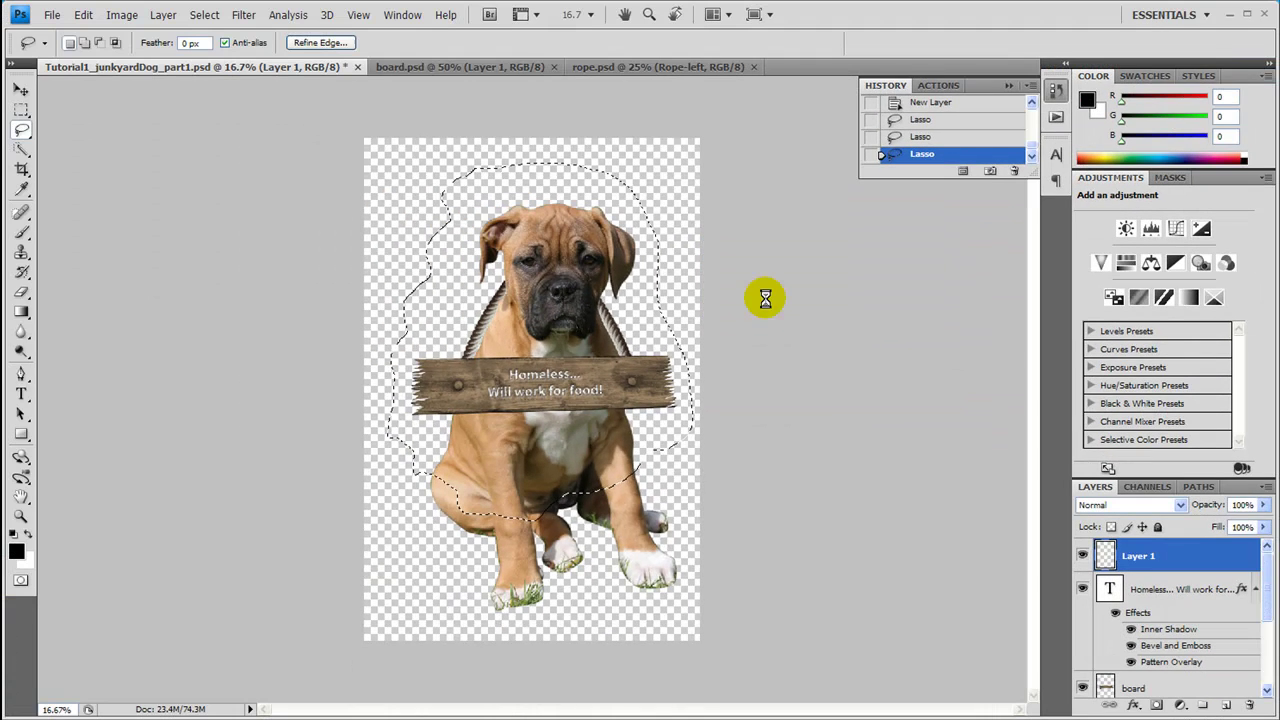
- Invert the selection, fill the area outside the outline with white on the new layer, and deselect
{"action": "left_click", "coordinate": [204, 14]}
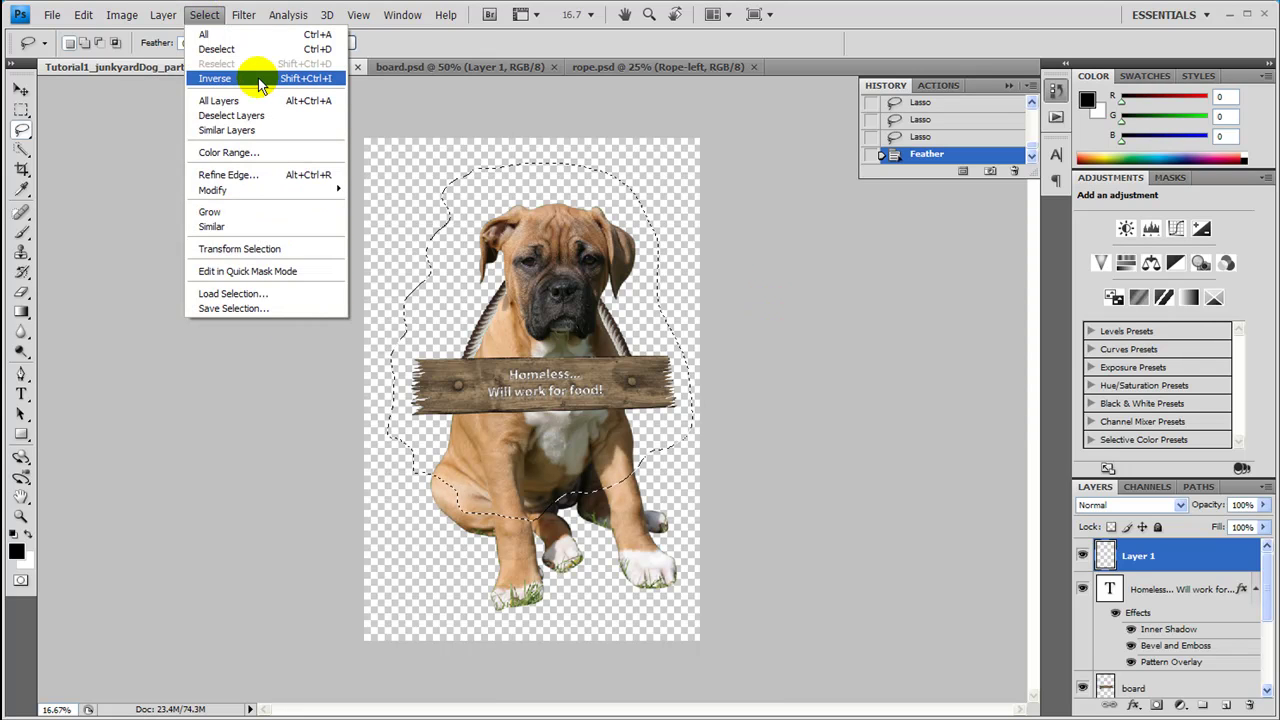
{"action": "left_click", "coordinate": [259, 80]}
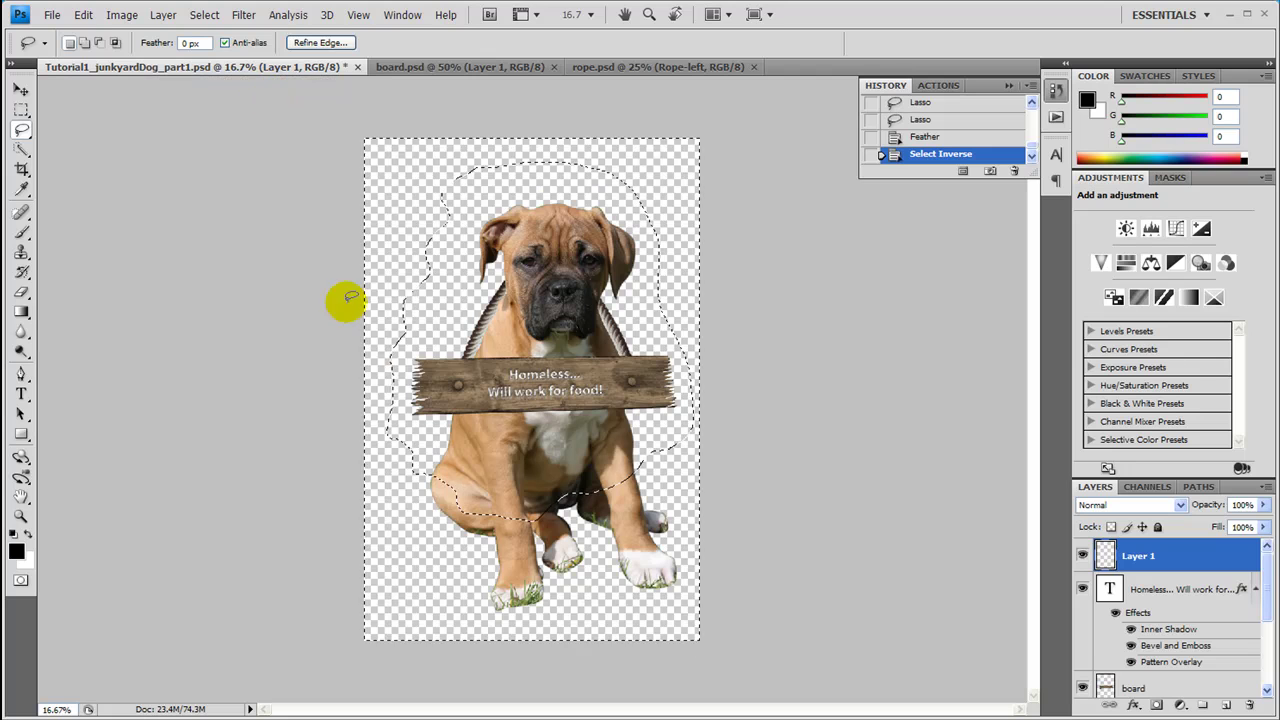
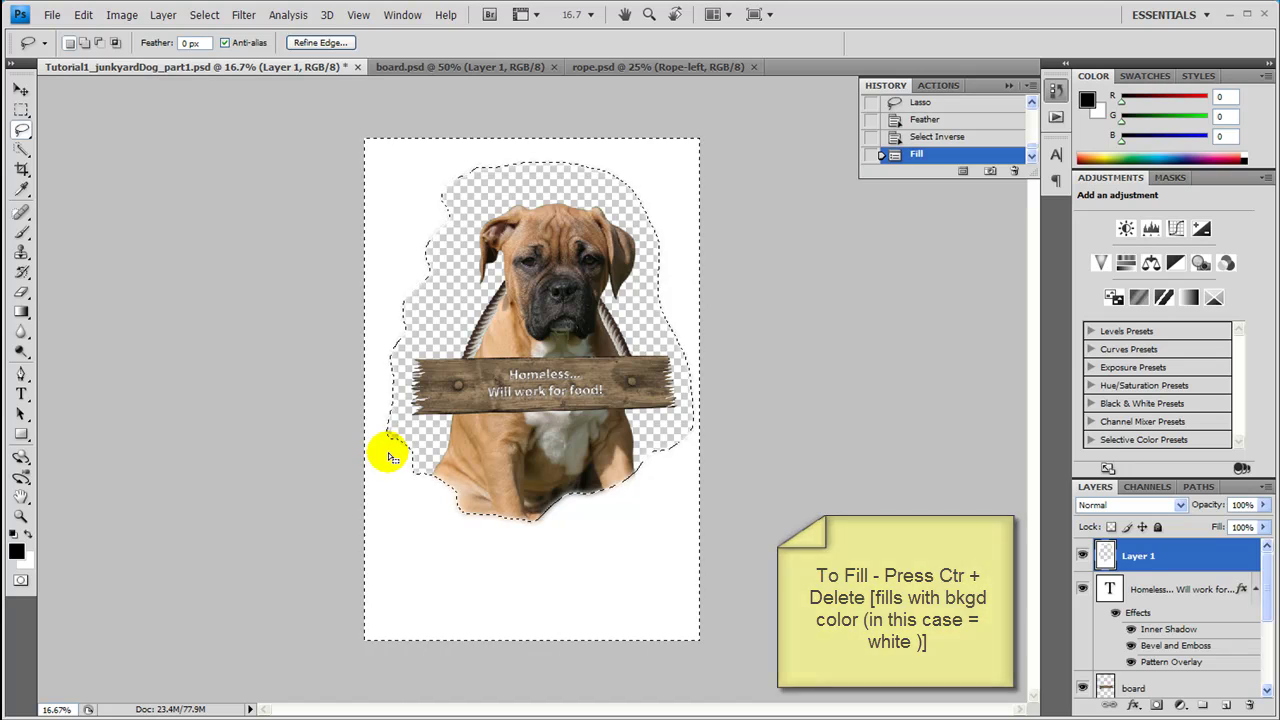
{"action": "key", "text": "ctrl+d"}
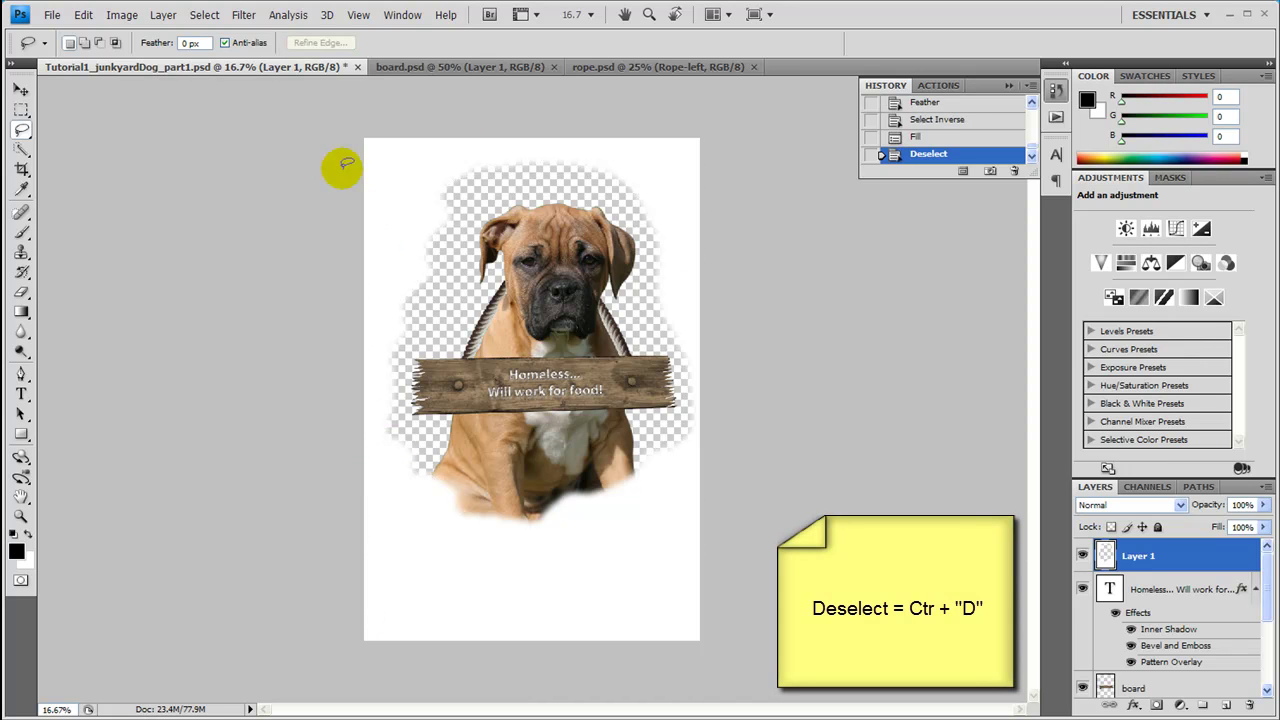
- Open the junkyard photo 910401_37653640 from the Stock folder in File Explorer as a separate Photoshop document
{"action": "left_click", "coordinate": [20, 92]}
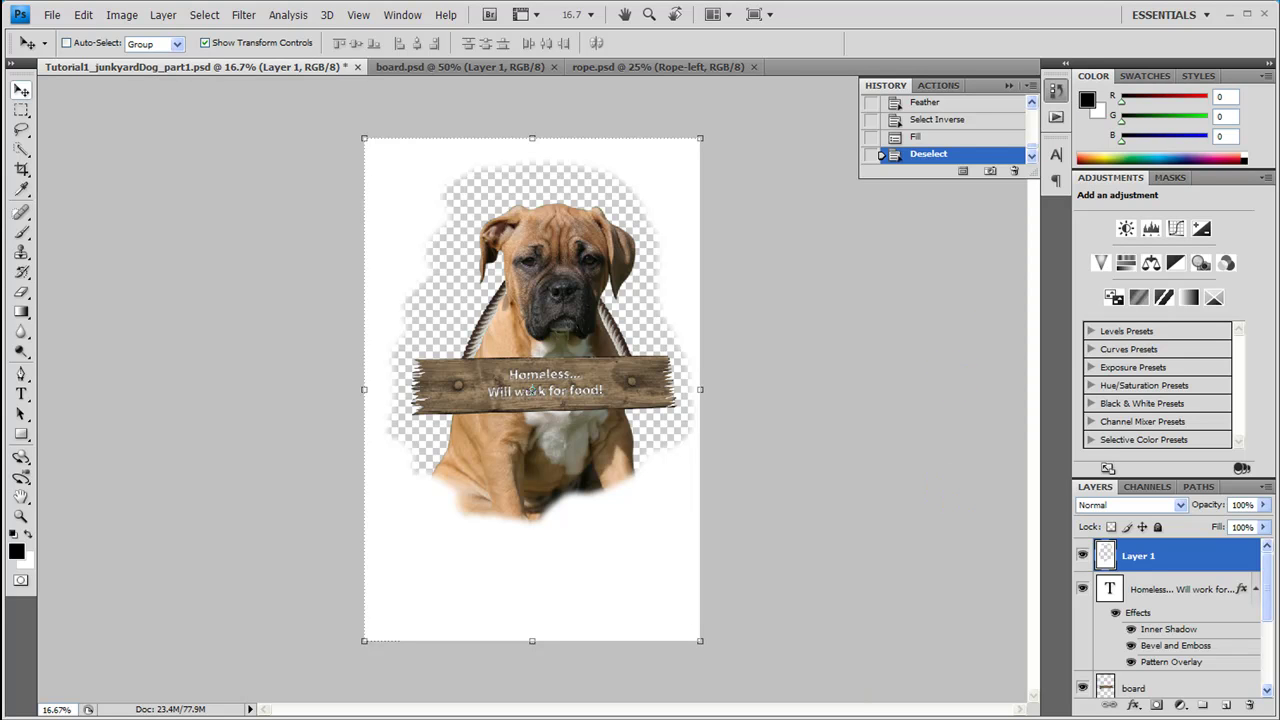
{"action": "key", "text": "alt+Tab"}
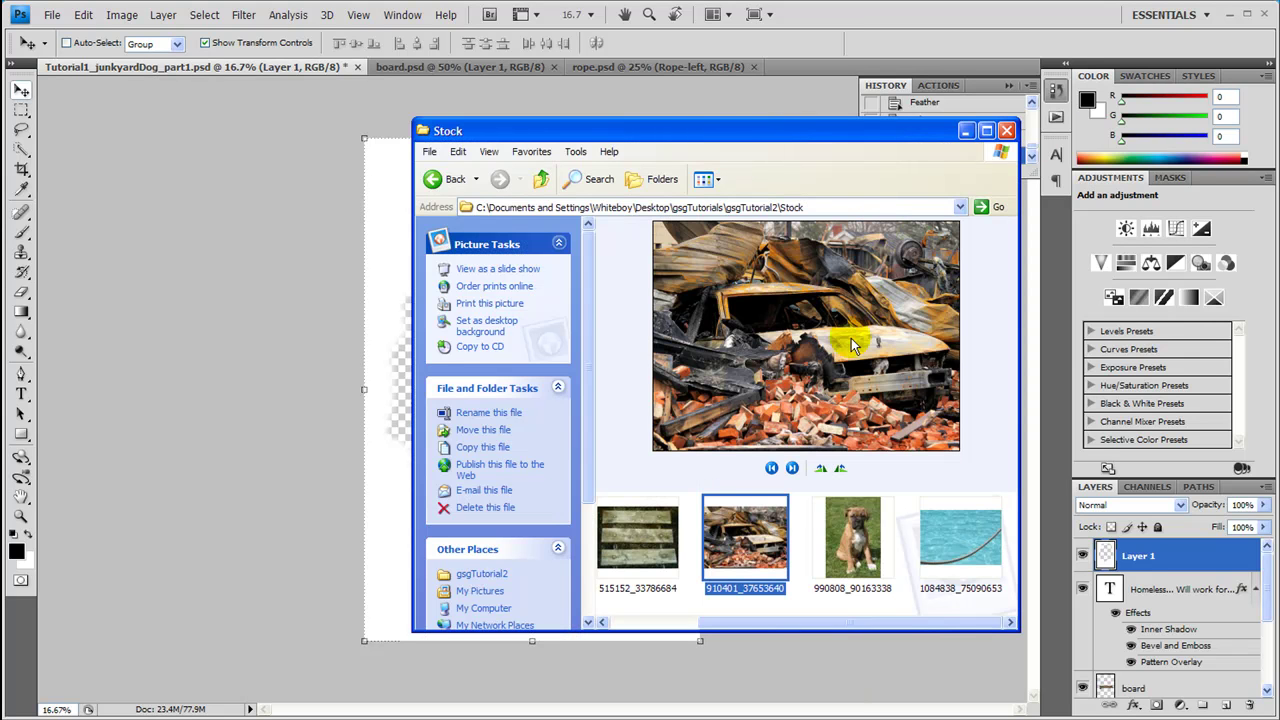
{"action": "left_click_drag", "start_coordinate": [745, 550], "coordinate": [232, 328]}
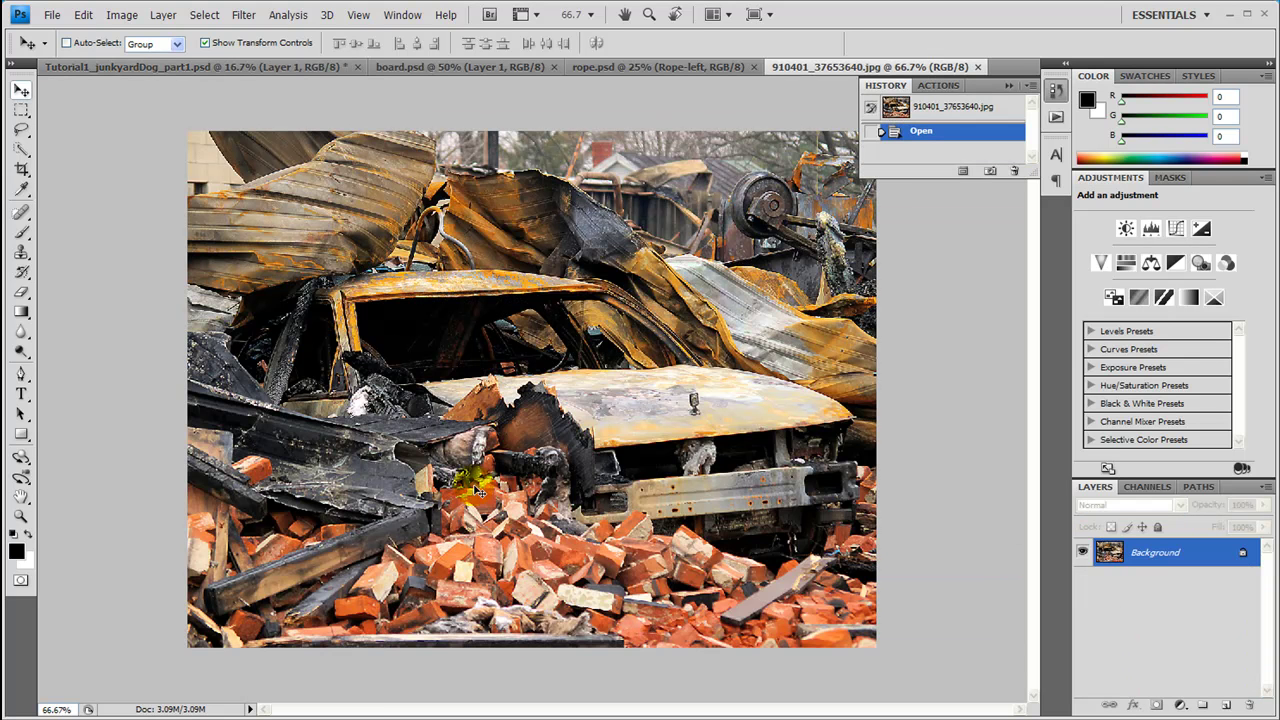
- Copy the entire junkyard photo and paste it into Tutorial1_junkyardDog_part1.psd
{"action": "key", "text": "ctrl+a"}
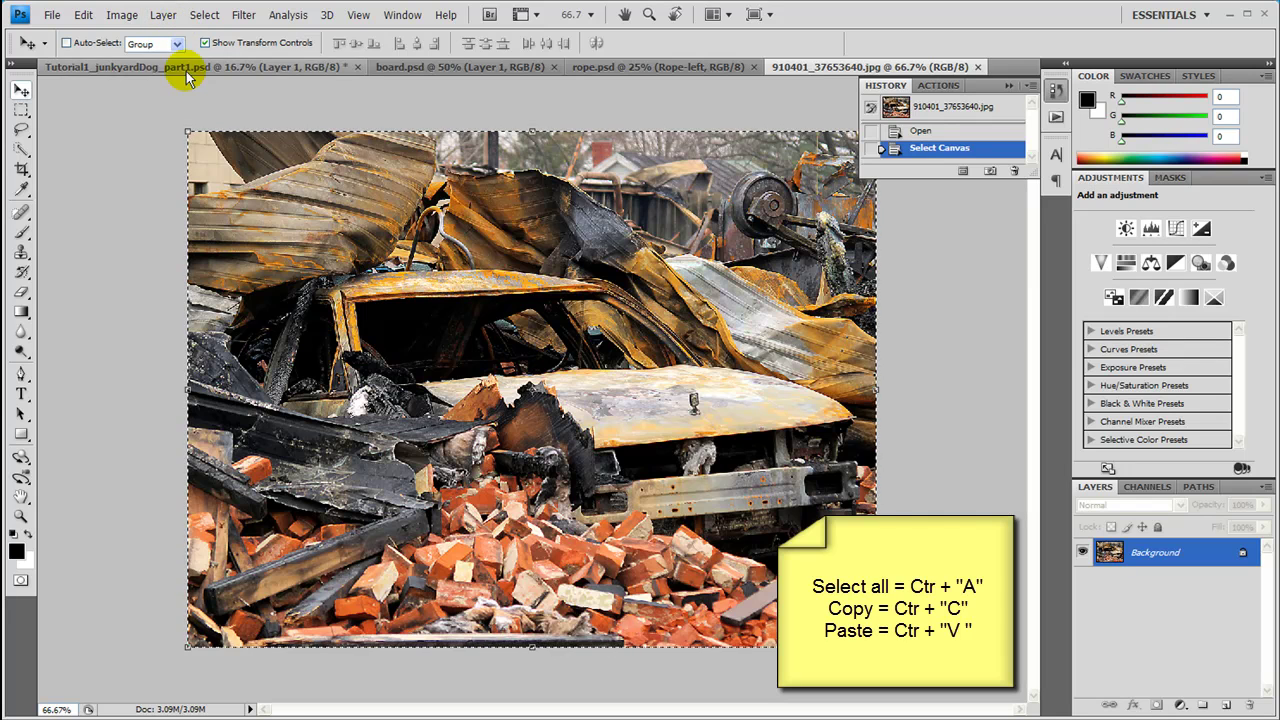
{"action": "left_click_drag", "start_coordinate": [187, 80], "coordinate": [206, 51]}
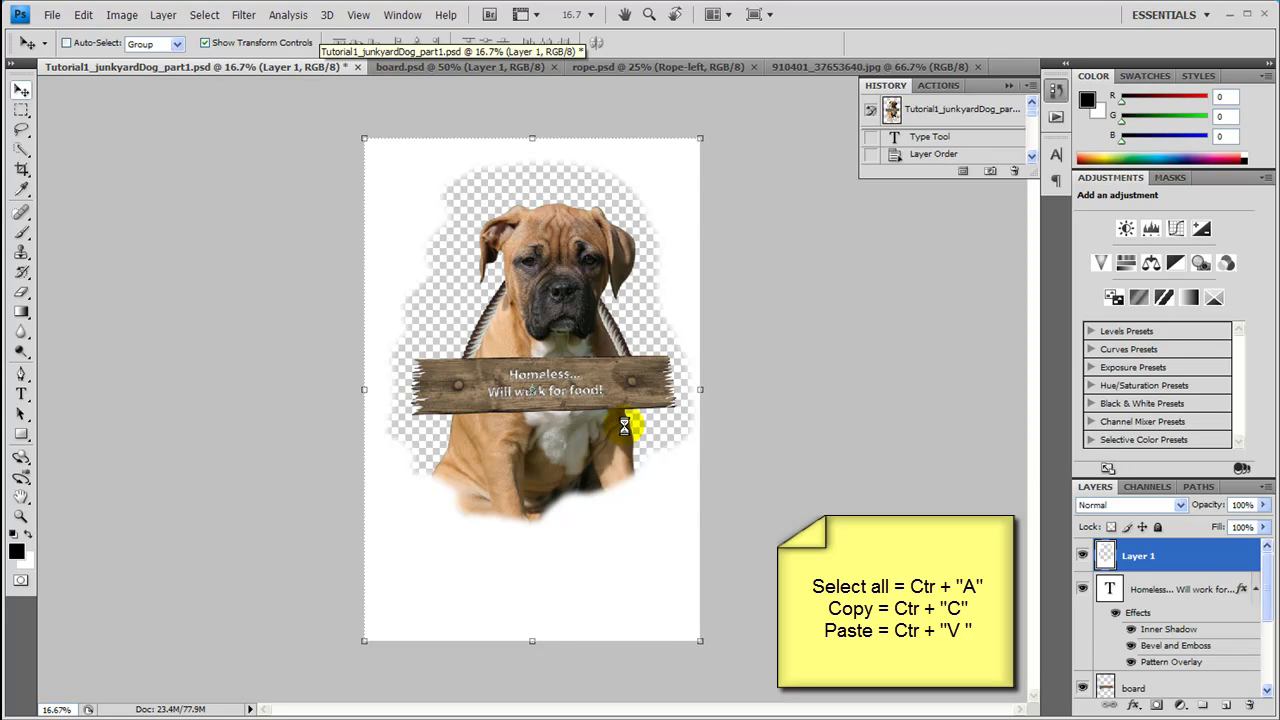
{"action": "key", "text": "ctrl+v"}
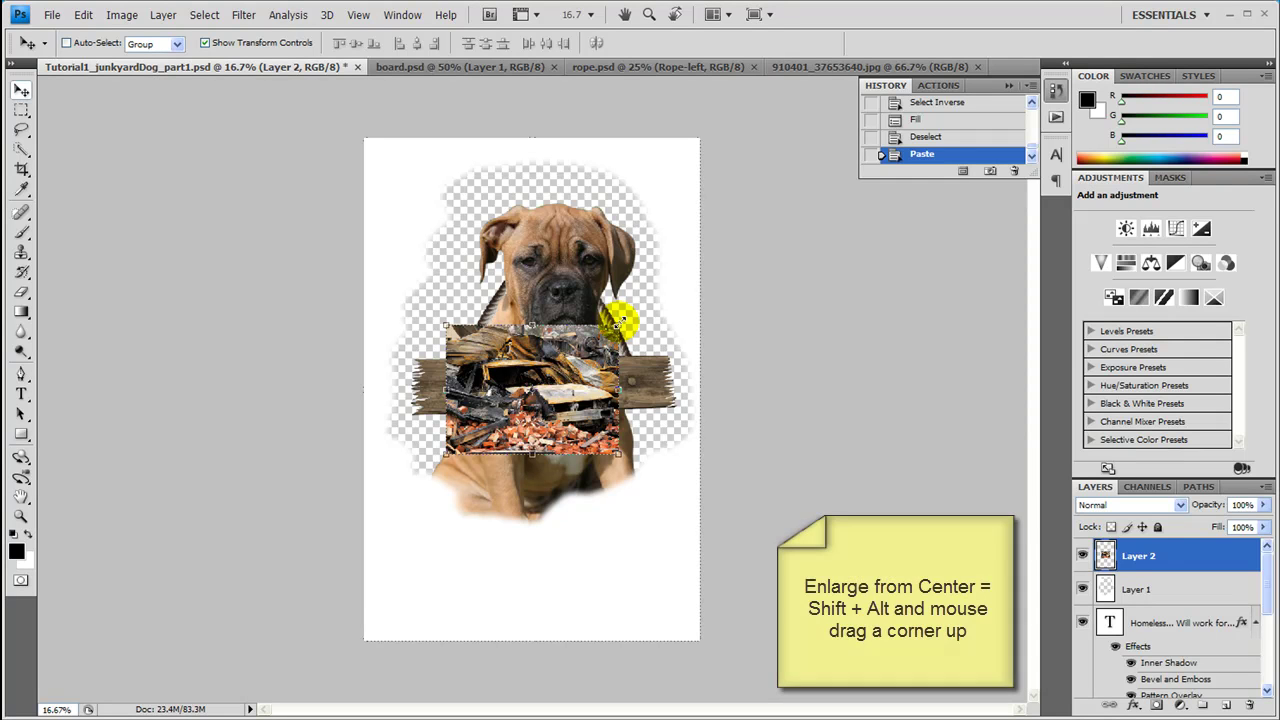
- Enlarge the pasted junkyard photo from its center to 315.8% and move it up to cover the upper canvas
{"action": "left_click_drag", "start_coordinate": [620, 322], "coordinate": [808, 190]}
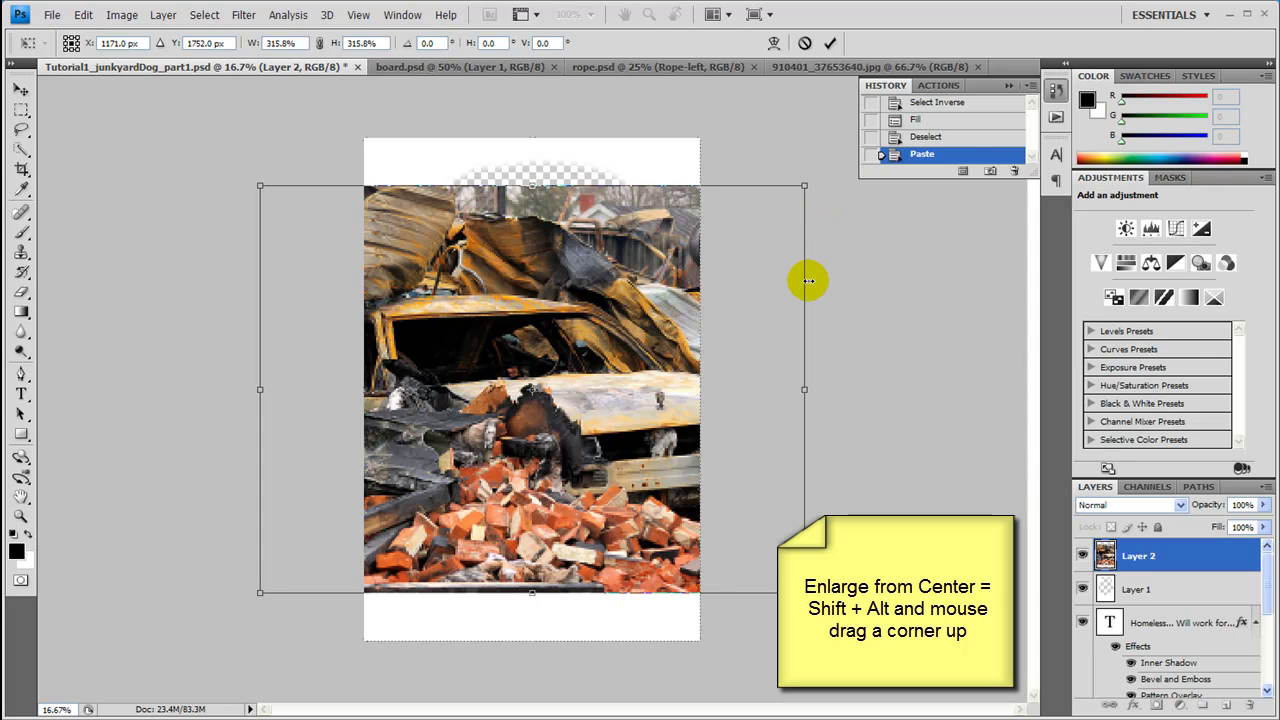
{"action": "key", "text": "Return"}
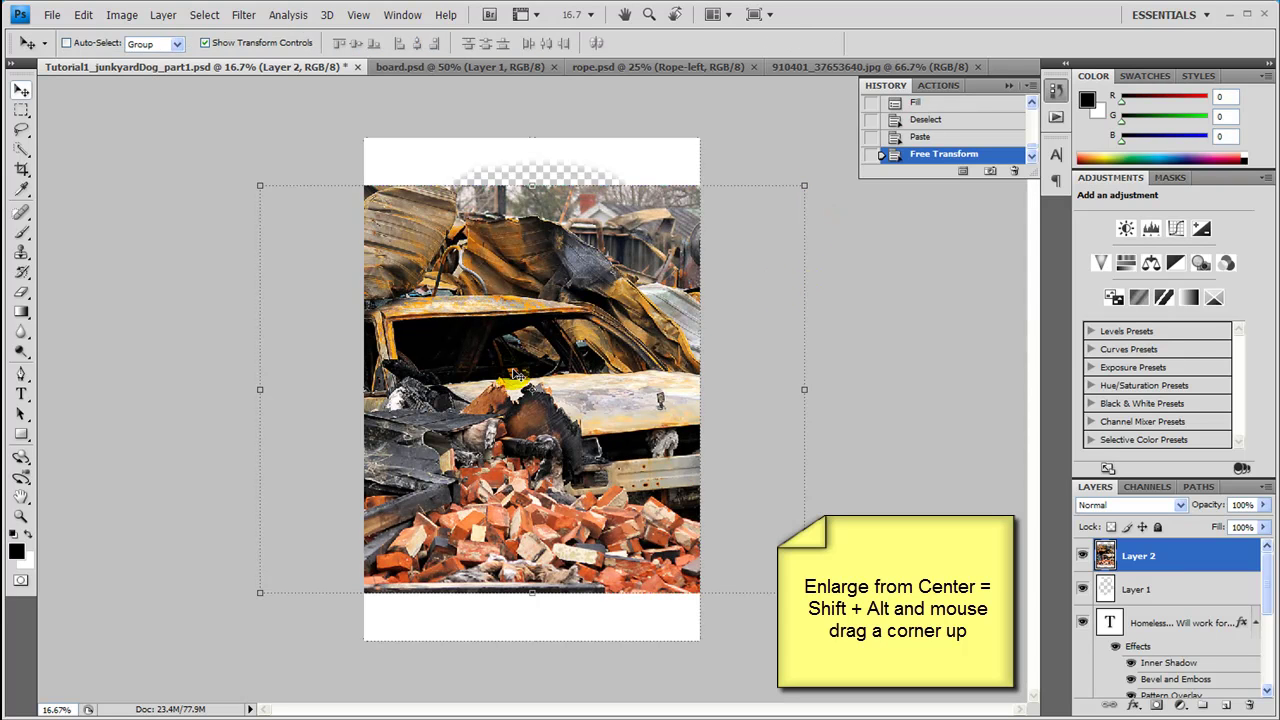
{"action": "left_click_drag", "start_coordinate": [512, 333], "coordinate": [528, 281]}
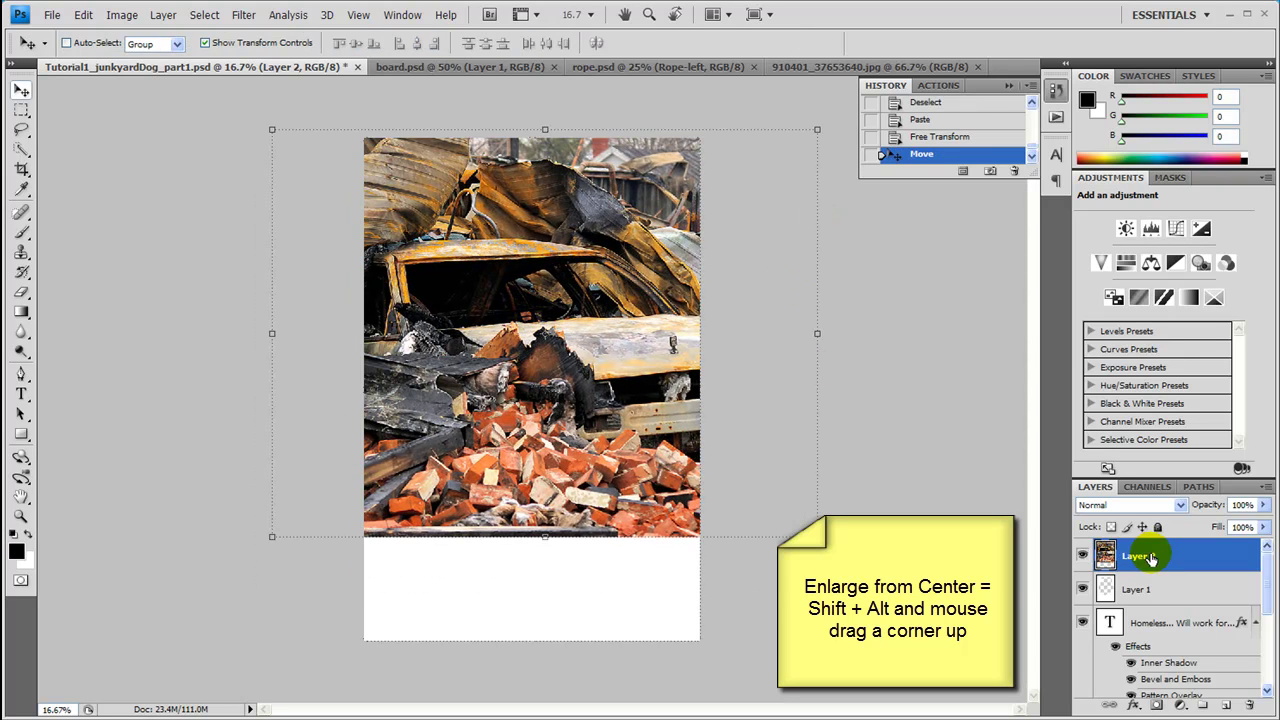
- Place the junkyard photo layer directly below Dog-cut and refit it at 93.8% scale, nudged slightly right and down
{"action": "left_click_drag", "start_coordinate": [1152, 555], "coordinate": [1137, 664]}
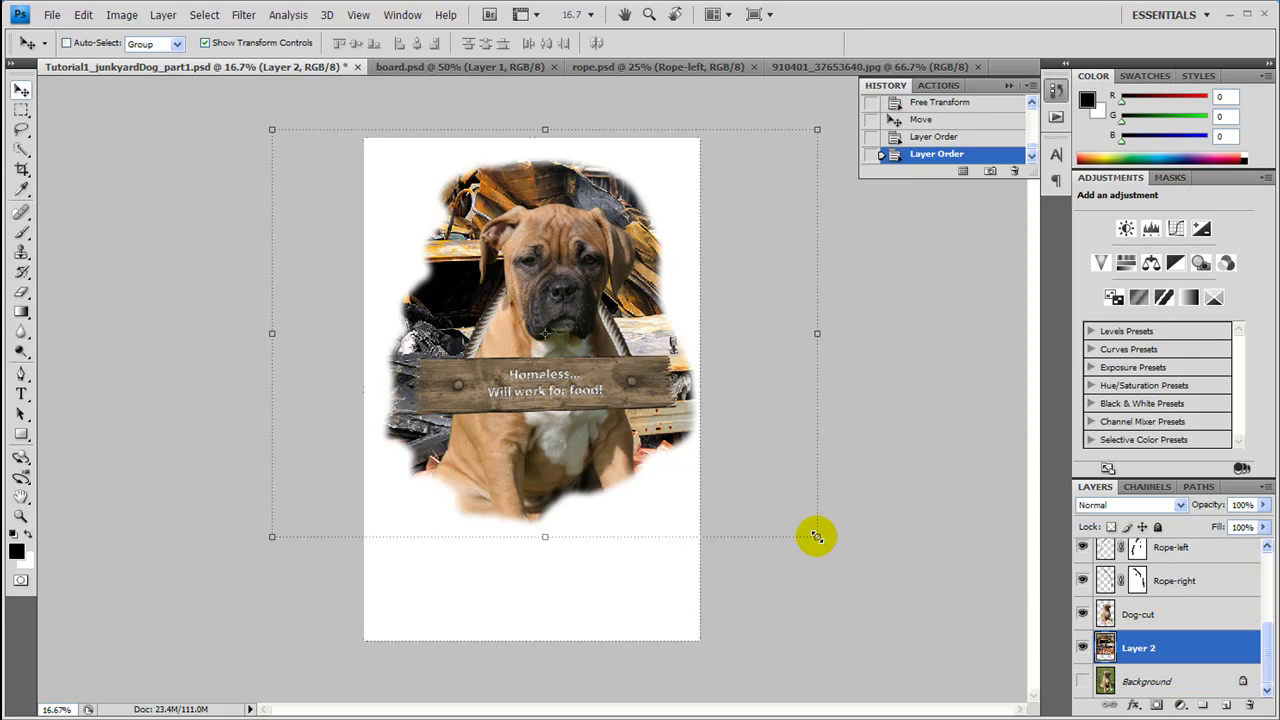
{"action": "left_click_drag", "start_coordinate": [816, 537], "coordinate": [776, 521]}
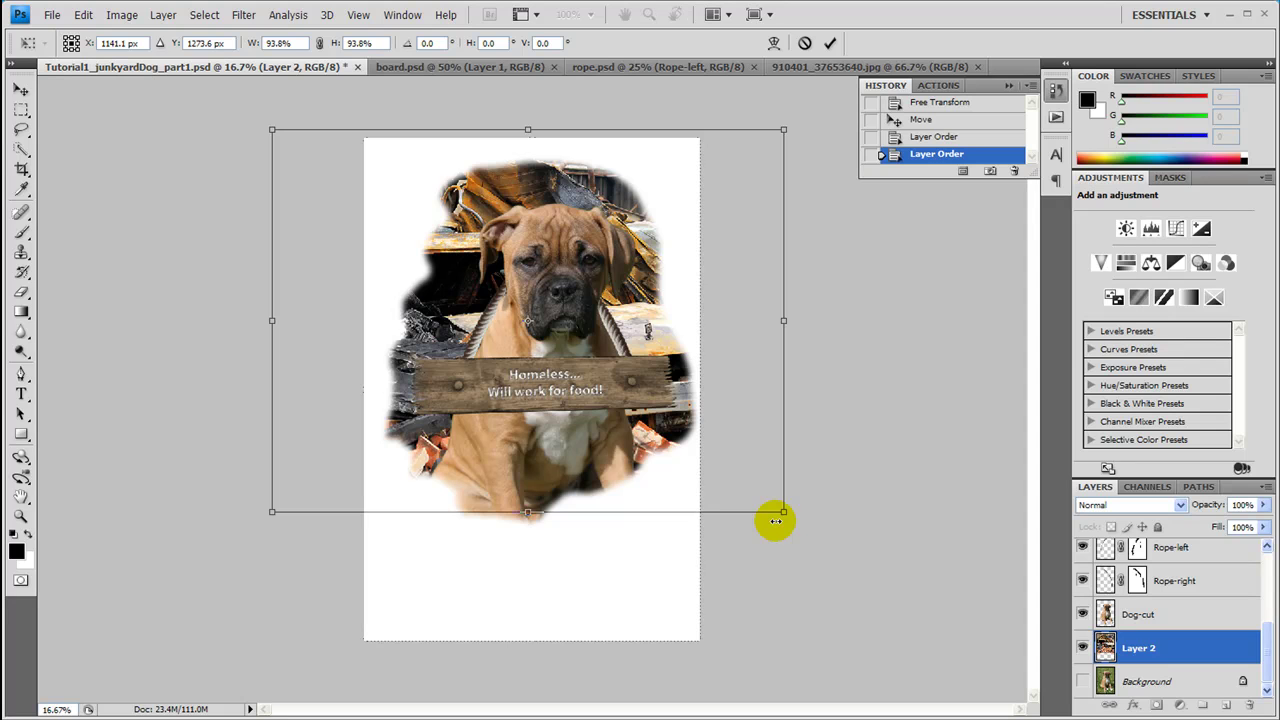
{"action": "key", "text": "Return"}
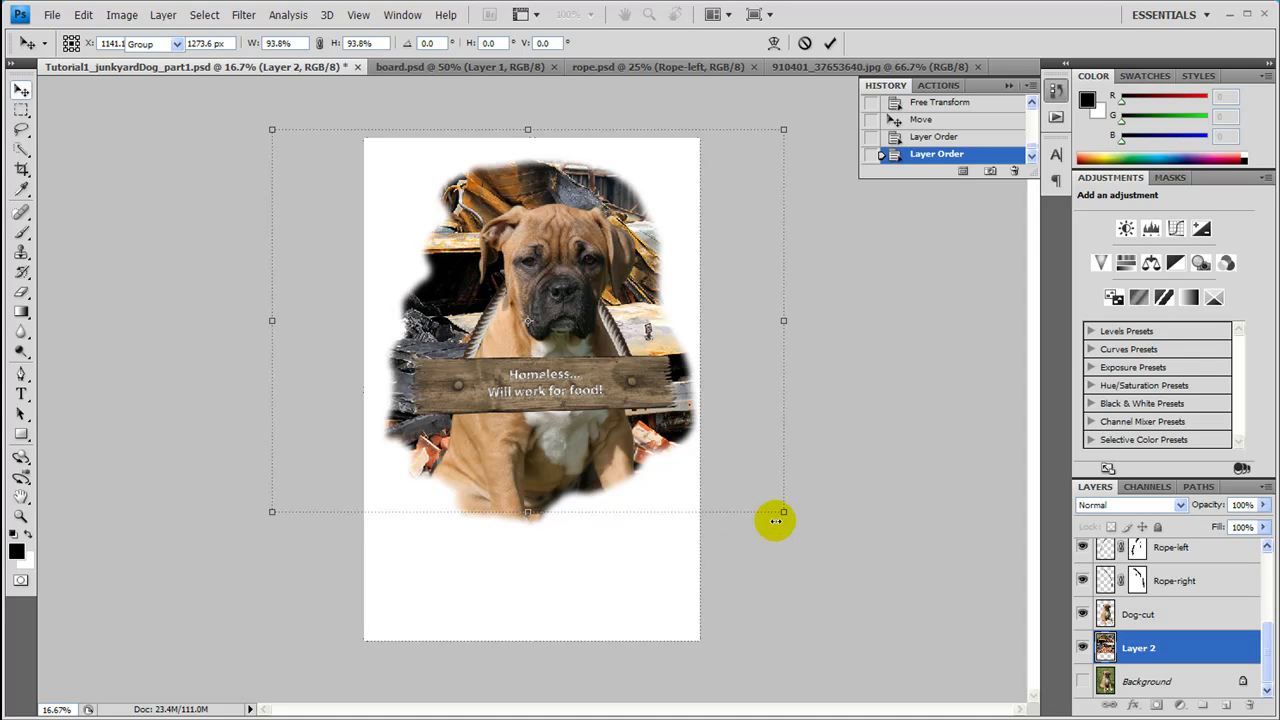
{"action": "key", "text": "Right"}
{"action": "key", "text": "Down"}
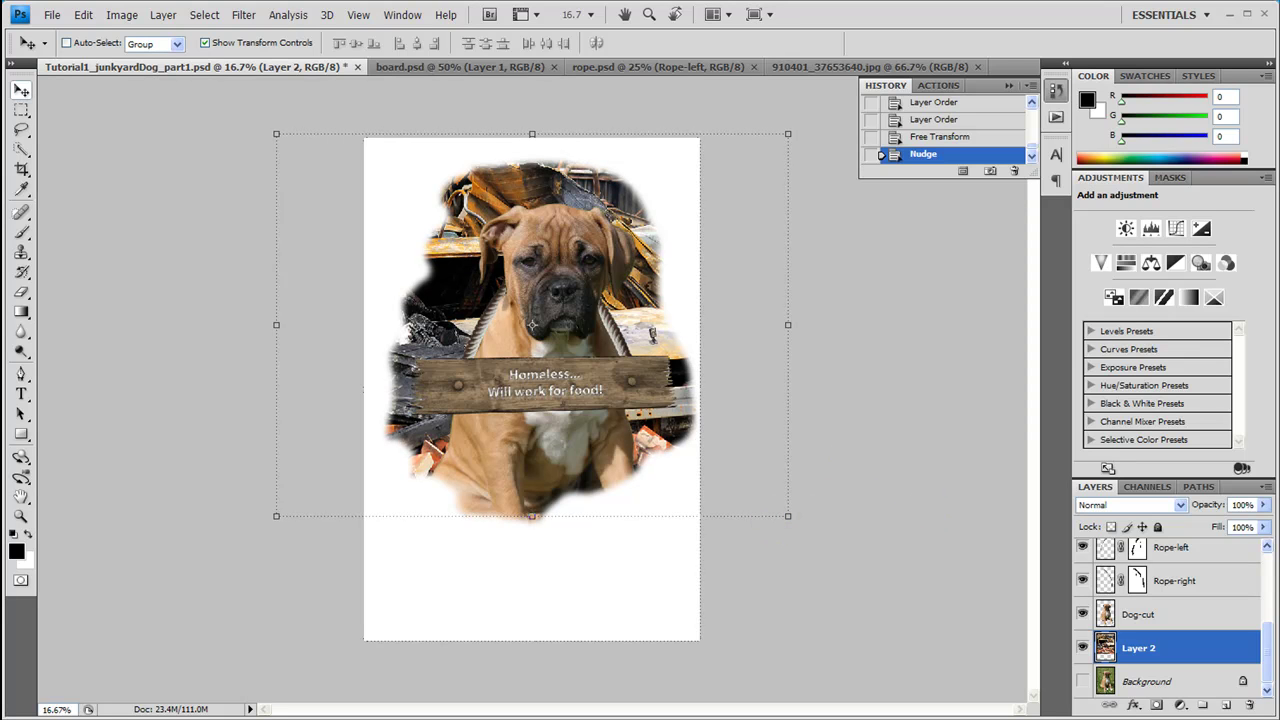
- Nudge the junkyard photo layer slightly down behind the dog
{"action": "key", "text": "Down"}
{"action": "key", "text": "Down"}
{"action": "key", "text": "Down"}
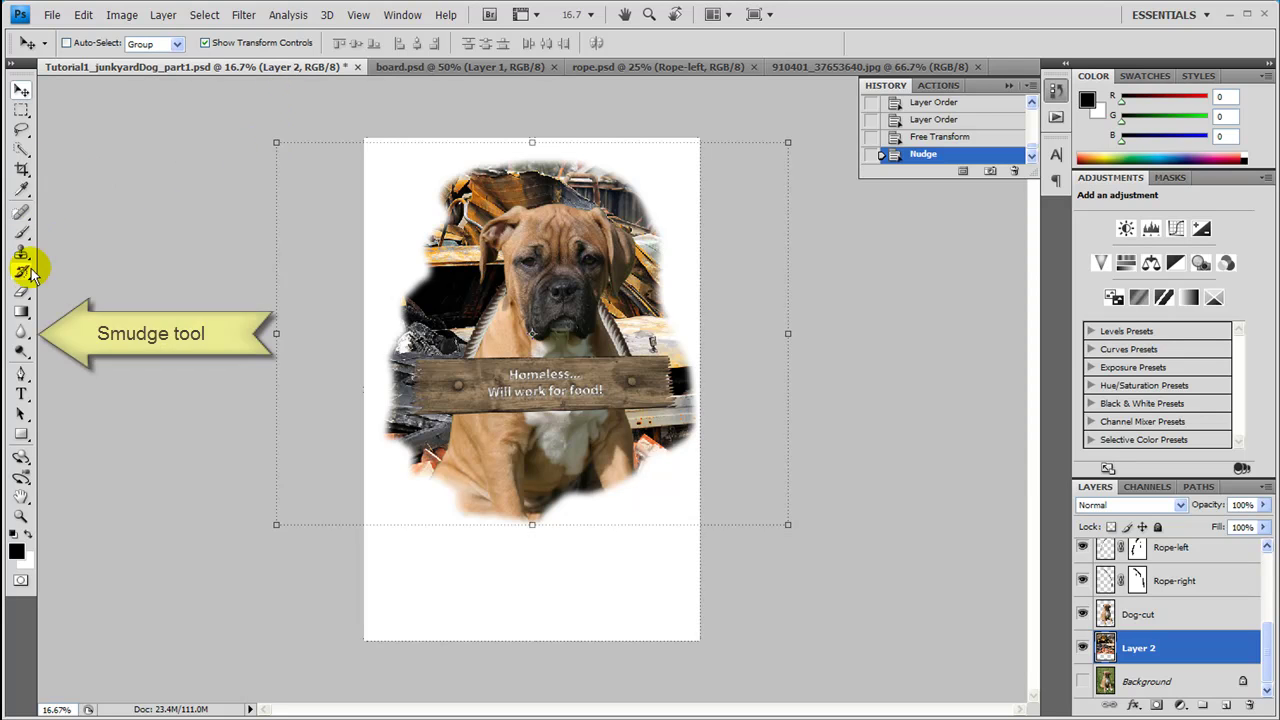
- Activate the Smudge tool and rename the topmost layer, Layer 1, as Border
{"action": "left_click", "coordinate": [22, 337]}
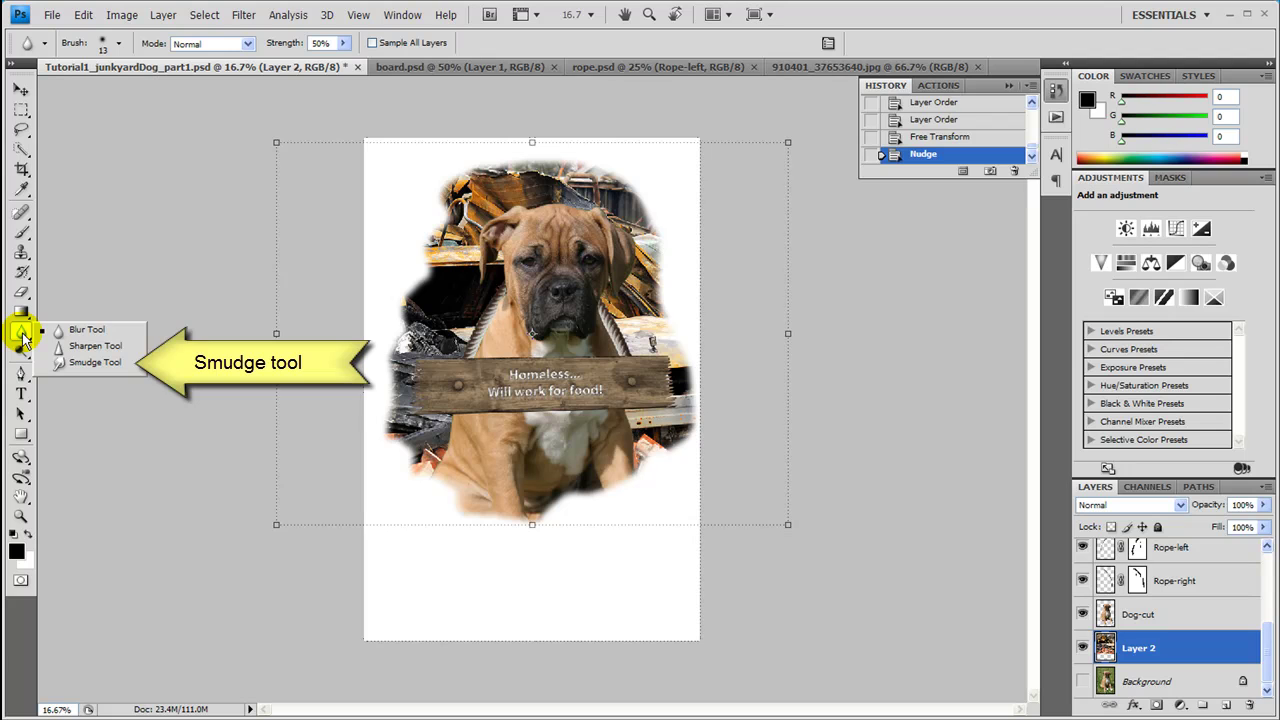
{"action": "left_click", "coordinate": [65, 367]}
{"action": "scroll", "coordinate": [1170, 605], "scroll_direction": "up", "scroll_amount": 5}
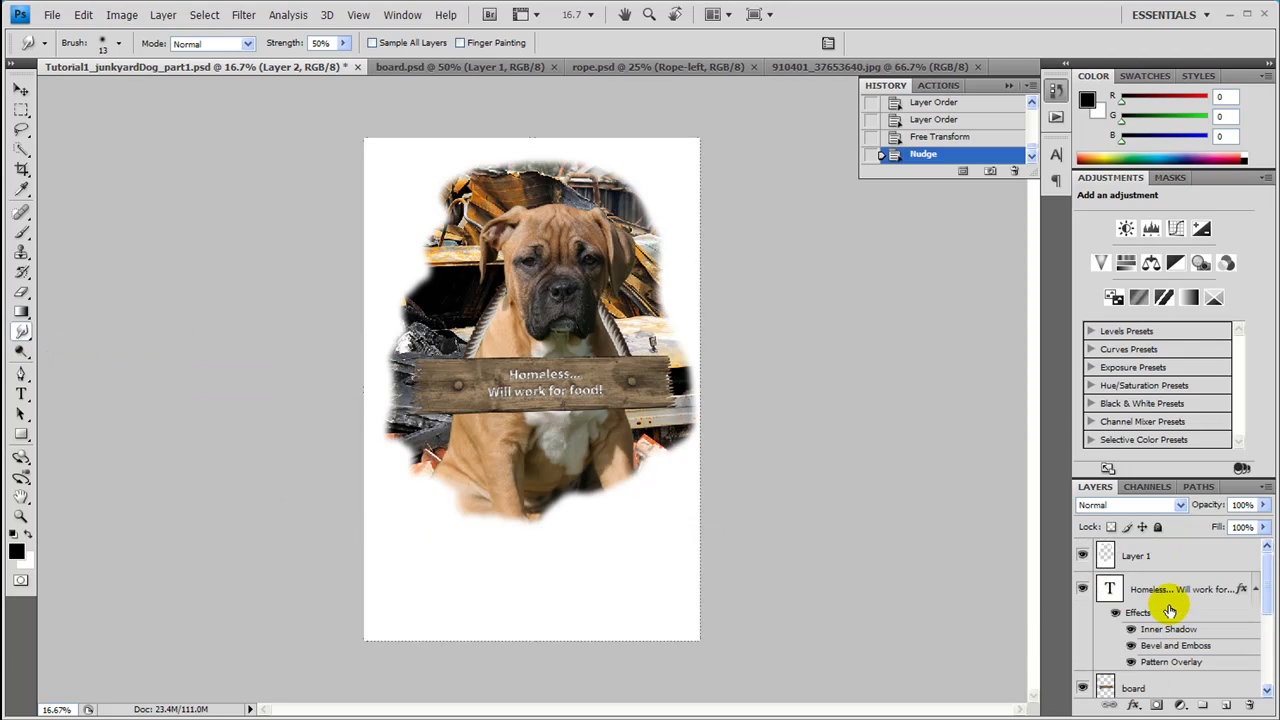
{"action": "left_click", "coordinate": [1136, 556]}
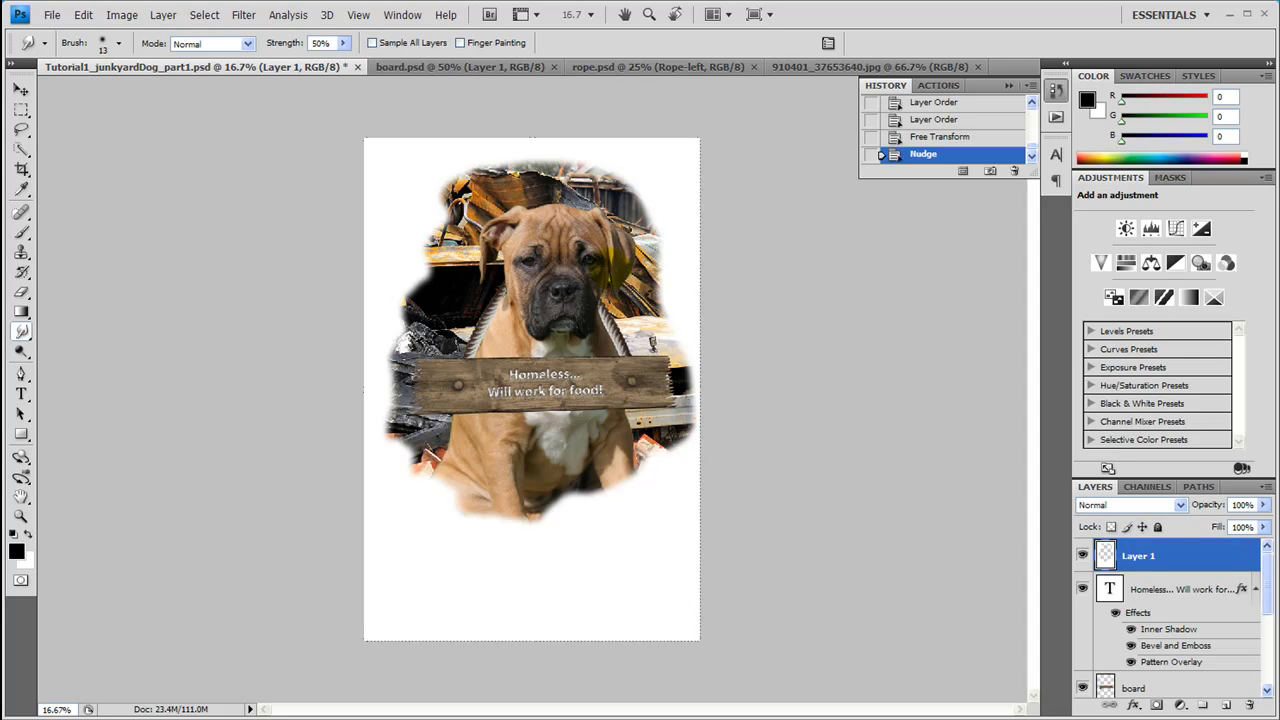
{"action": "left_click", "coordinate": [1142, 561]}
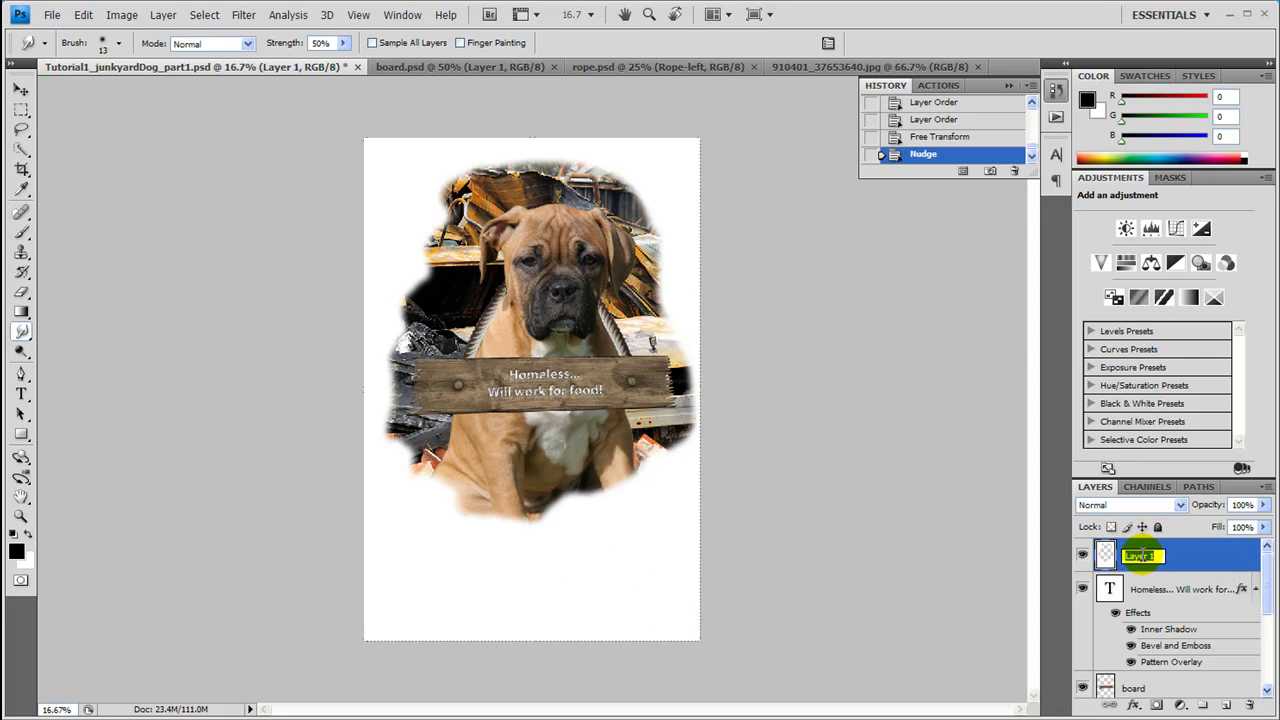
{"action": "type", "text": "Border"}
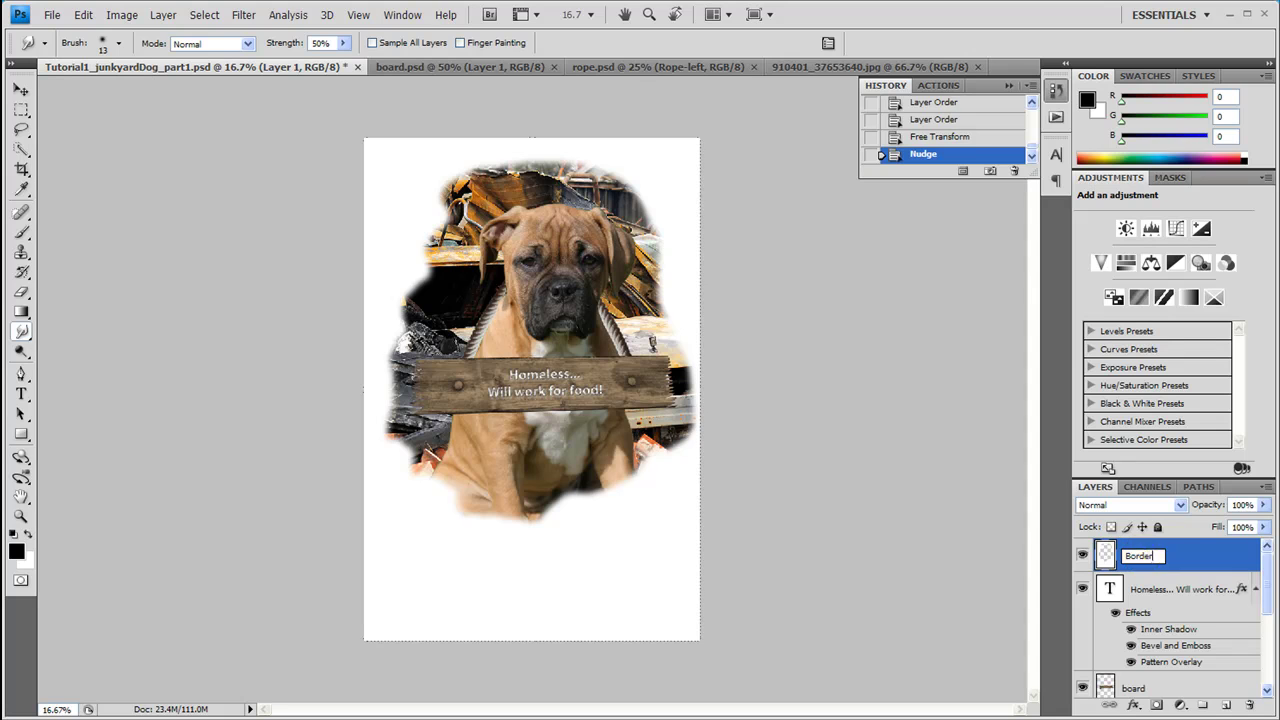
{"action": "key", "text": "Return"}
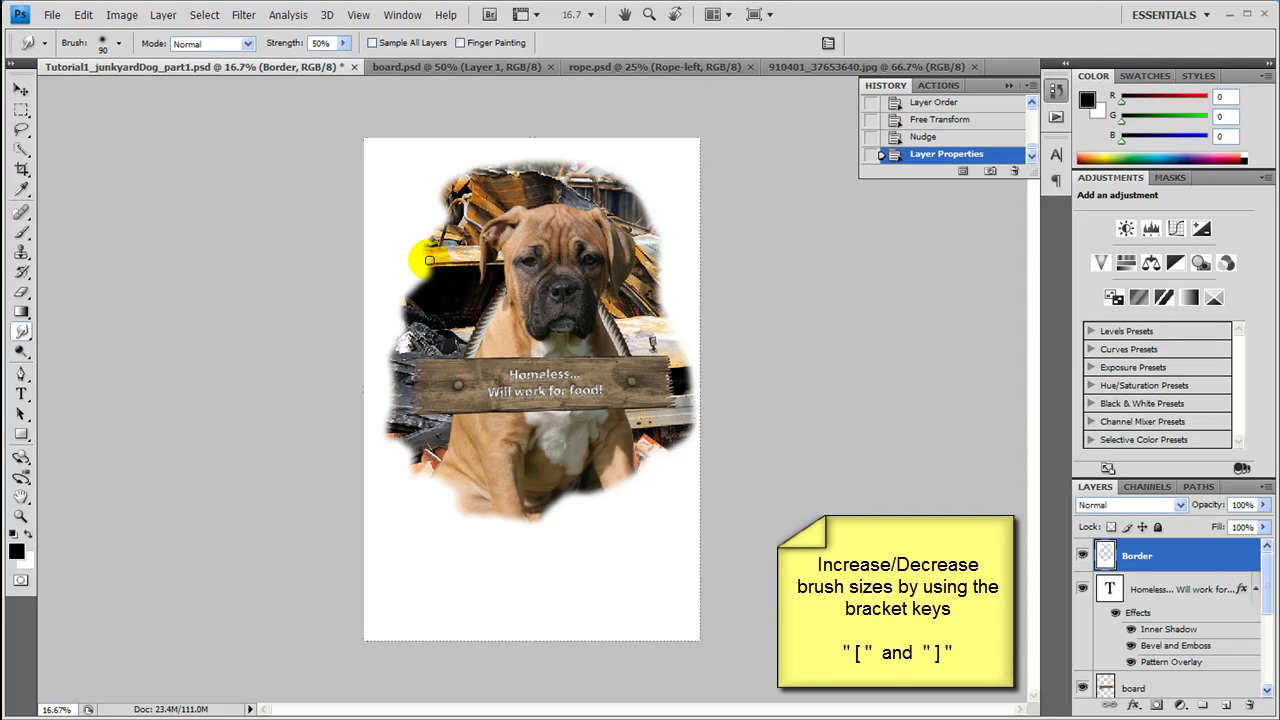
- Smudge the Border layer's soft white inner edge into irregular wisps all around the dog and junkyard, using a 90 px brush at 50% strength
{"action": "mouse_move", "coordinate": [437, 246]}
{"action": "left_mouse_down"}
{"action": "mouse_move", "coordinate": [402, 310]}
{"action": "mouse_move", "coordinate": [441, 328]}
{"action": "mouse_move", "coordinate": [413, 319]}
{"action": "mouse_move", "coordinate": [394, 342]}
{"action": "mouse_move", "coordinate": [411, 396]}
{"action": "mouse_move", "coordinate": [394, 373]}
{"action": "mouse_move", "coordinate": [384, 413]}
{"action": "mouse_move", "coordinate": [426, 436]}
{"action": "mouse_move", "coordinate": [392, 439]}
{"action": "mouse_move", "coordinate": [408, 457]}
{"action": "mouse_move", "coordinate": [442, 446]}
{"action": "mouse_move", "coordinate": [423, 466]}
{"action": "mouse_move", "coordinate": [433, 486]}
{"action": "mouse_move", "coordinate": [491, 477]}
{"action": "mouse_move", "coordinate": [454, 442]}
{"action": "mouse_move", "coordinate": [431, 559]}
{"action": "mouse_move", "coordinate": [443, 503]}
{"action": "mouse_move", "coordinate": [493, 500]}
{"action": "mouse_move", "coordinate": [506, 445]}
{"action": "mouse_move", "coordinate": [476, 538]}
{"action": "mouse_move", "coordinate": [526, 454]}
{"action": "mouse_move", "coordinate": [522, 506]}
{"action": "mouse_move", "coordinate": [541, 506]}
{"action": "mouse_move", "coordinate": [545, 433]}
{"action": "mouse_move", "coordinate": [568, 503]}
{"action": "mouse_move", "coordinate": [611, 480]}
{"action": "mouse_move", "coordinate": [571, 470]}
{"action": "mouse_move", "coordinate": [609, 454]}
{"action": "mouse_move", "coordinate": [654, 455]}
{"action": "mouse_move", "coordinate": [649, 476]}
{"action": "mouse_move", "coordinate": [618, 446]}
{"action": "mouse_move", "coordinate": [658, 464]}
{"action": "mouse_move", "coordinate": [678, 450]}
{"action": "mouse_move", "coordinate": [641, 410]}
{"action": "mouse_move", "coordinate": [662, 453]}
{"action": "mouse_move", "coordinate": [694, 423]}
{"action": "mouse_move", "coordinate": [633, 401]}
{"action": "mouse_move", "coordinate": [691, 398]}
{"action": "mouse_move", "coordinate": [677, 277]}
{"action": "left_mouse_up"}
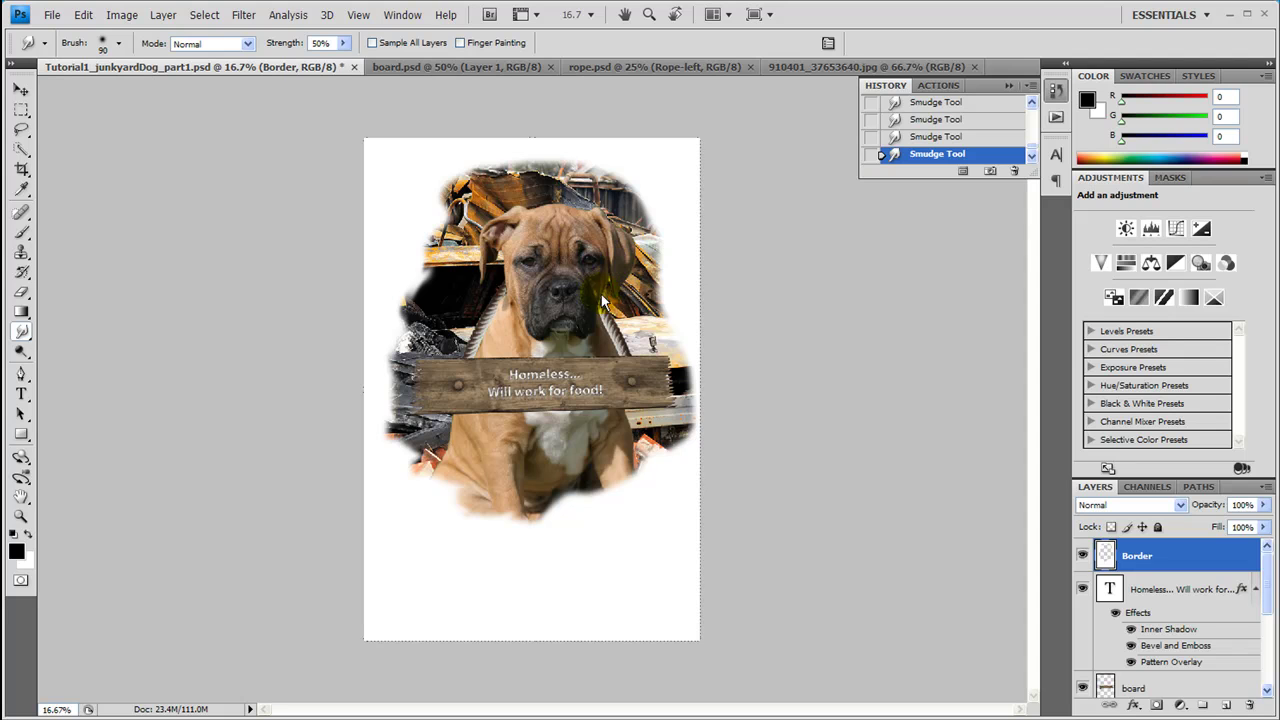
{"action": "mouse_move", "coordinate": [703, 321]}
{"action": "left_mouse_down"}
{"action": "mouse_move", "coordinate": [668, 174]}
{"action": "mouse_move", "coordinate": [652, 190]}
{"action": "left_mouse_up"}
{"action": "mouse_move", "coordinate": [537, 457]}
{"action": "left_mouse_down"}
{"action": "mouse_move", "coordinate": [410, 450]}
{"action": "mouse_move", "coordinate": [386, 418]}
{"action": "mouse_move", "coordinate": [409, 277]}
{"action": "left_mouse_up"}
{"action": "left_click", "coordinate": [623, 381]}
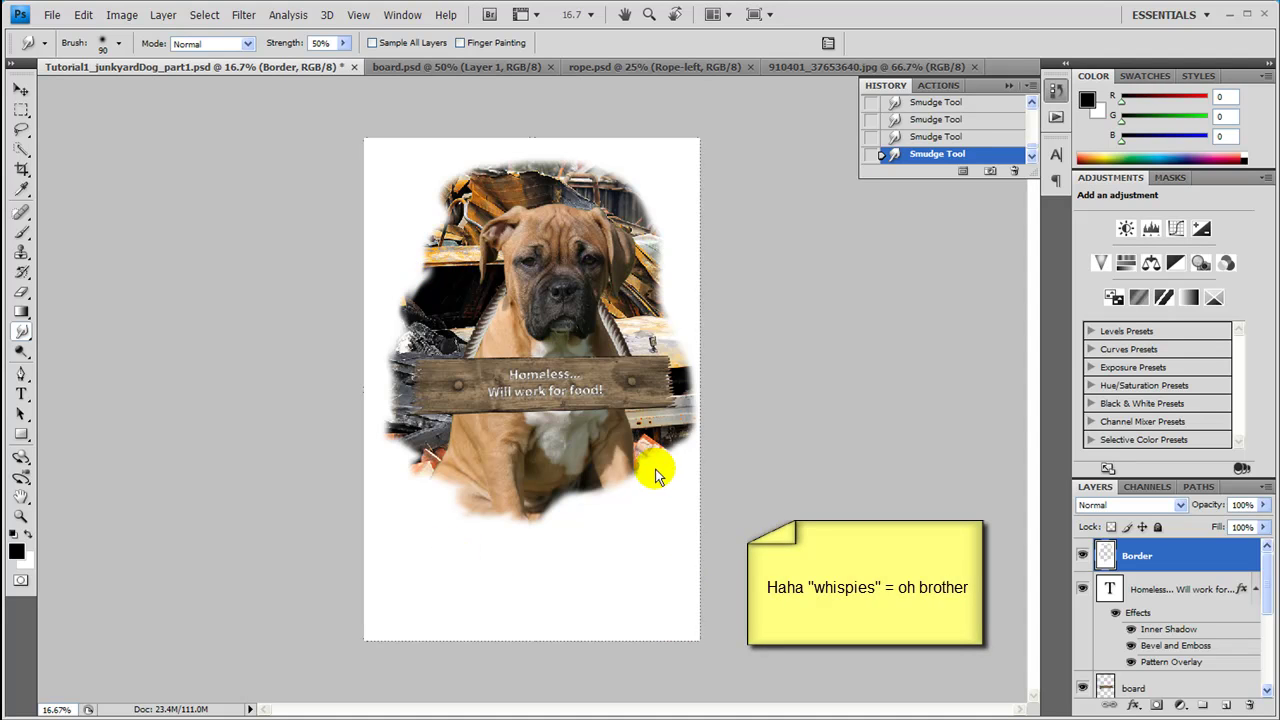
{"action": "left_click", "coordinate": [676, 380]}
{"action": "mouse_move", "coordinate": [676, 380]}
{"action": "left_mouse_down"}
{"action": "mouse_move", "coordinate": [660, 326]}
{"action": "mouse_move", "coordinate": [672, 321]}
{"action": "mouse_move", "coordinate": [697, 396]}
{"action": "mouse_move", "coordinate": [661, 290]}
{"action": "mouse_move", "coordinate": [677, 340]}
{"action": "left_mouse_up"}
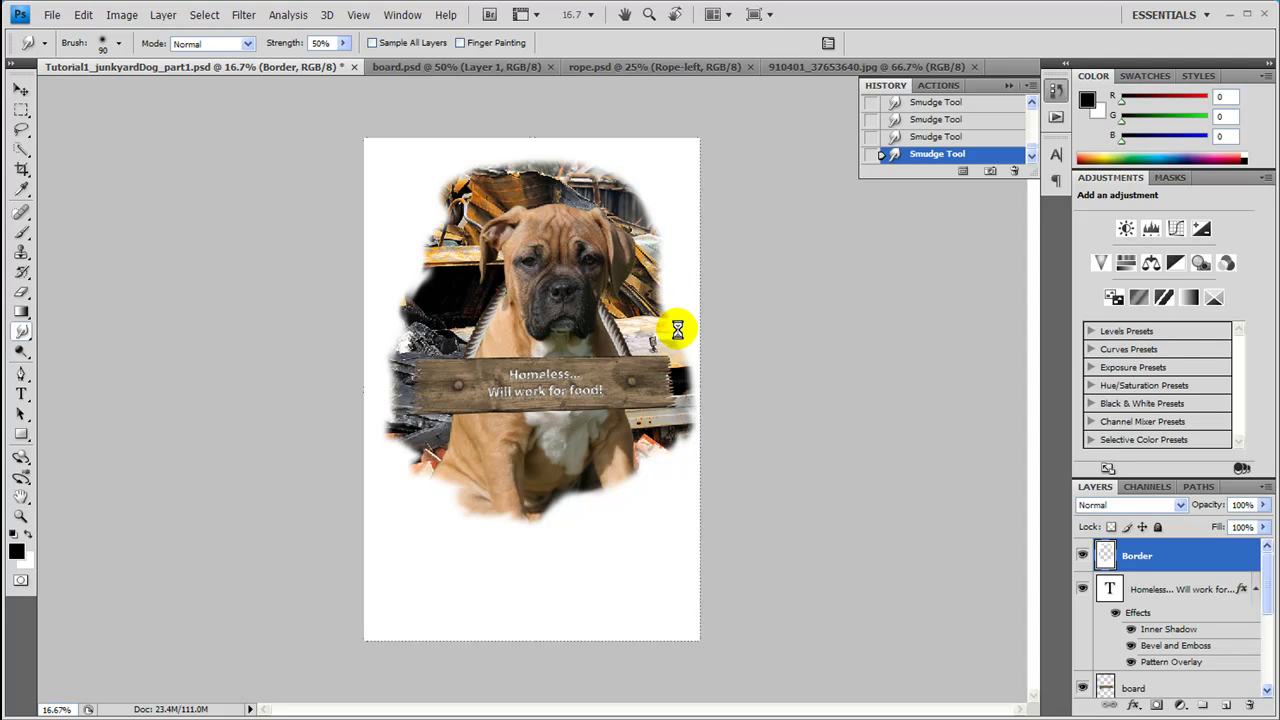
{"action": "mouse_move", "coordinate": [679, 341]}
{"action": "left_mouse_down"}
{"action": "mouse_move", "coordinate": [695, 379]}
{"action": "mouse_move", "coordinate": [670, 361]}
{"action": "mouse_move", "coordinate": [691, 349]}
{"action": "mouse_move", "coordinate": [677, 329]}
{"action": "mouse_move", "coordinate": [642, 340]}
{"action": "mouse_move", "coordinate": [677, 316]}
{"action": "mouse_move", "coordinate": [658, 296]}
{"action": "mouse_move", "coordinate": [672, 307]}
{"action": "mouse_move", "coordinate": [666, 261]}
{"action": "mouse_move", "coordinate": [631, 259]}
{"action": "mouse_move", "coordinate": [686, 244]}
{"action": "mouse_move", "coordinate": [667, 232]}
{"action": "mouse_move", "coordinate": [641, 251]}
{"action": "mouse_move", "coordinate": [671, 217]}
{"action": "mouse_move", "coordinate": [649, 209]}
{"action": "mouse_move", "coordinate": [648, 234]}
{"action": "mouse_move", "coordinate": [649, 195]}
{"action": "mouse_move", "coordinate": [624, 197]}
{"action": "mouse_move", "coordinate": [635, 195]}
{"action": "mouse_move", "coordinate": [626, 174]}
{"action": "mouse_move", "coordinate": [604, 192]}
{"action": "mouse_move", "coordinate": [601, 158]}
{"action": "mouse_move", "coordinate": [564, 160]}
{"action": "mouse_move", "coordinate": [553, 175]}
{"action": "mouse_move", "coordinate": [535, 156]}
{"action": "mouse_move", "coordinate": [522, 177]}
{"action": "mouse_move", "coordinate": [531, 167]}
{"action": "mouse_move", "coordinate": [502, 157]}
{"action": "mouse_move", "coordinate": [500, 178]}
{"action": "mouse_move", "coordinate": [507, 150]}
{"action": "mouse_move", "coordinate": [472, 184]}
{"action": "mouse_move", "coordinate": [462, 172]}
{"action": "mouse_move", "coordinate": [446, 181]}
{"action": "mouse_move", "coordinate": [474, 199]}
{"action": "mouse_move", "coordinate": [434, 183]}
{"action": "mouse_move", "coordinate": [436, 225]}
{"action": "mouse_move", "coordinate": [454, 224]}
{"action": "mouse_move", "coordinate": [418, 241]}
{"action": "left_mouse_up"}
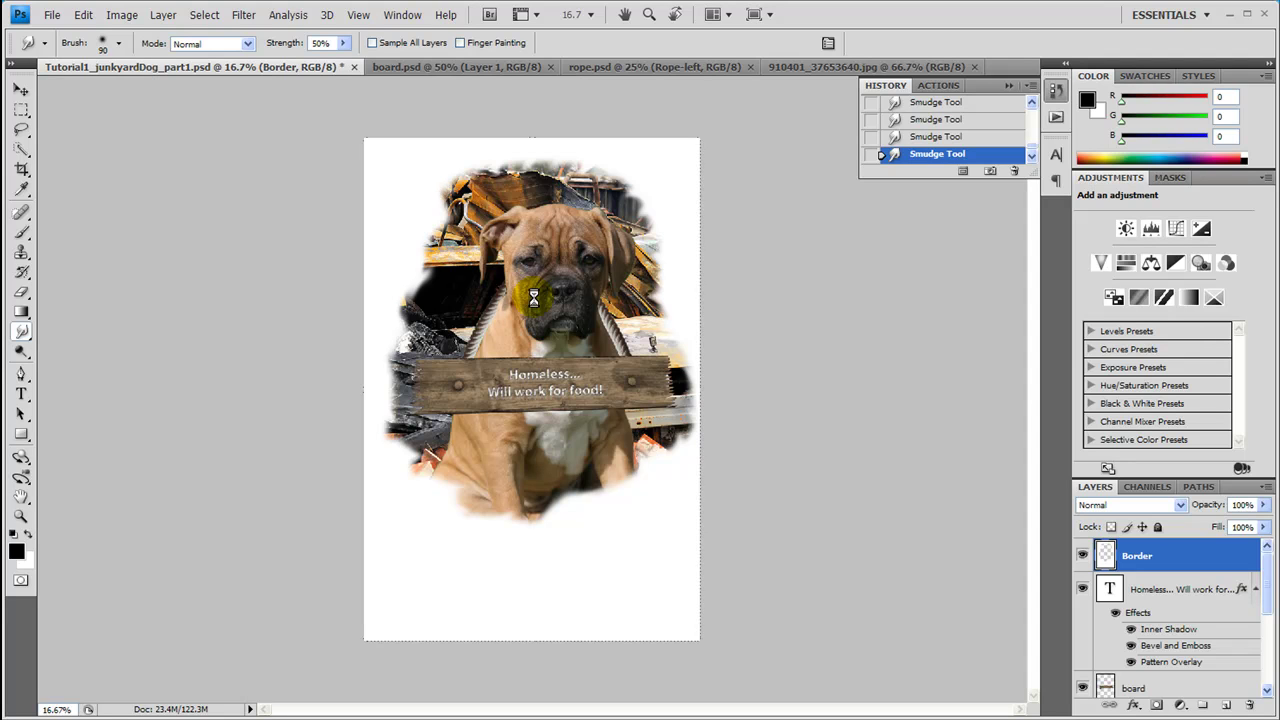
{"action": "left_click", "coordinate": [581, 622]}
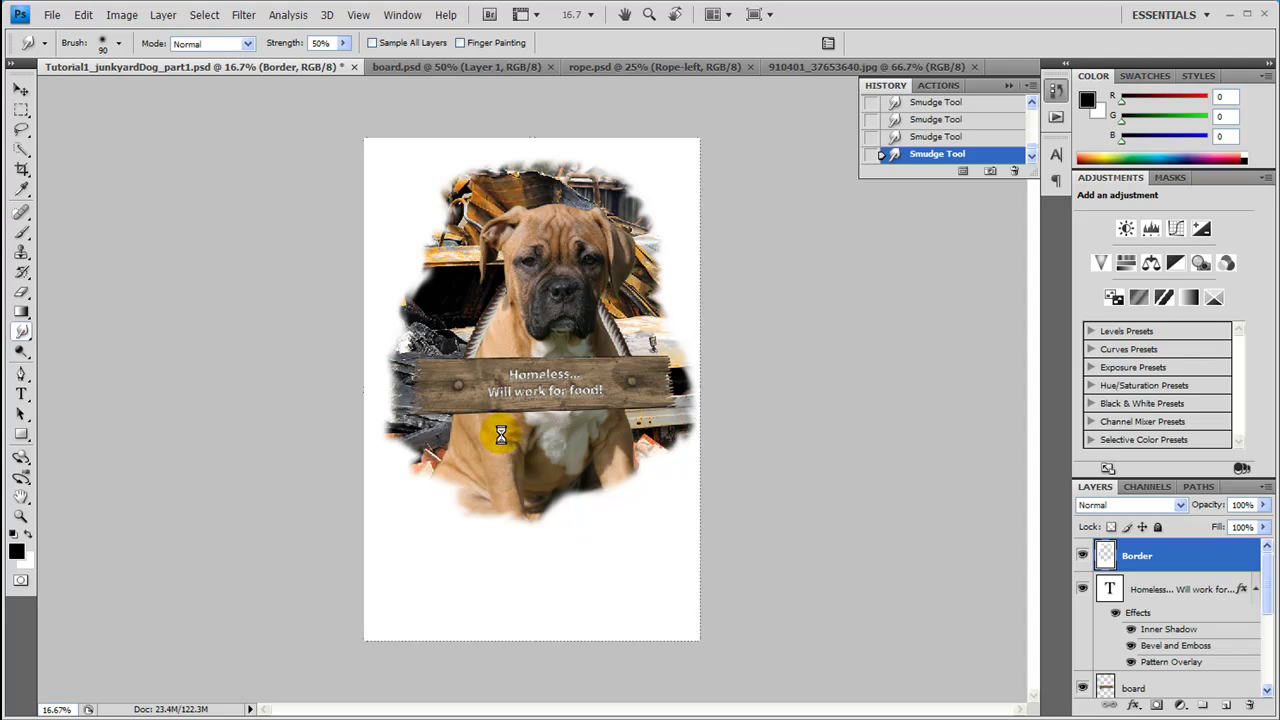
{"action": "mouse_move", "coordinate": [420, 257]}
{"action": "left_mouse_down"}
{"action": "mouse_move", "coordinate": [404, 289]}
{"action": "mouse_move", "coordinate": [445, 289]}
{"action": "left_mouse_up"}
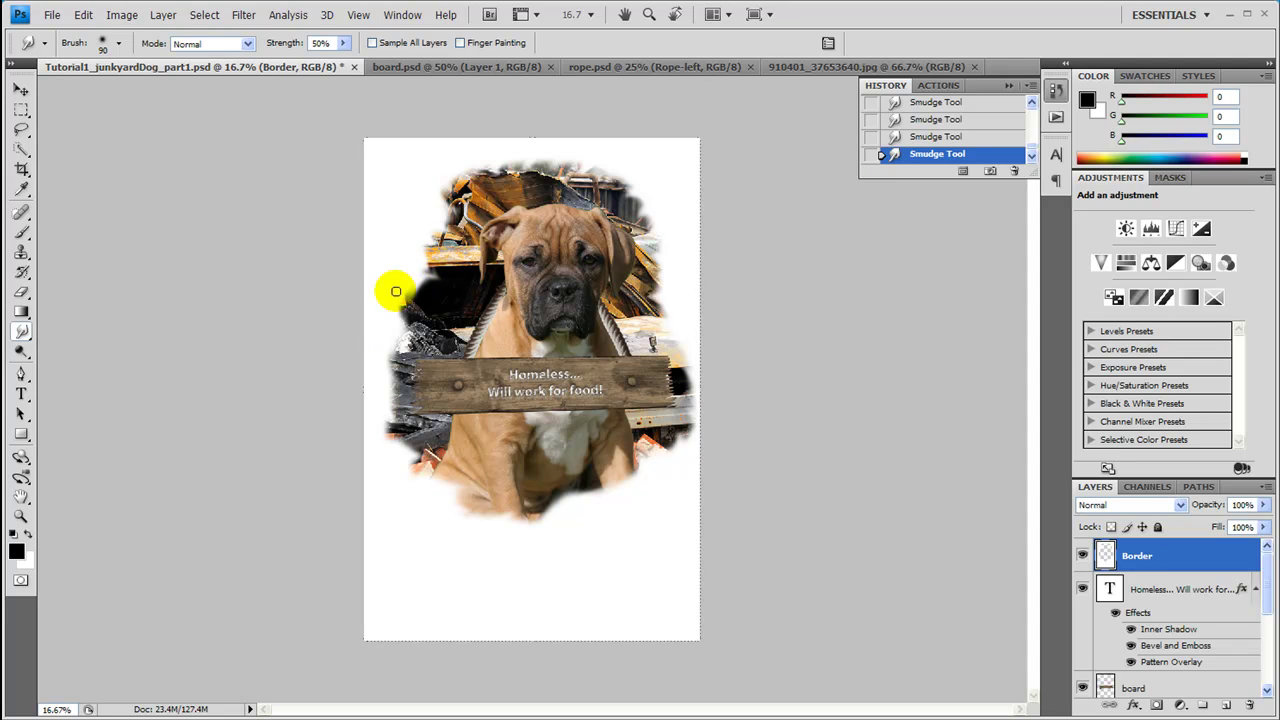
{"action": "mouse_move", "coordinate": [445, 260]}
{"action": "left_mouse_down"}
{"action": "mouse_move", "coordinate": [392, 237]}
{"action": "mouse_move", "coordinate": [368, 271]}
{"action": "mouse_move", "coordinate": [443, 313]}
{"action": "mouse_move", "coordinate": [428, 279]}
{"action": "mouse_move", "coordinate": [390, 275]}
{"action": "mouse_move", "coordinate": [411, 323]}
{"action": "mouse_move", "coordinate": [430, 313]}
{"action": "mouse_move", "coordinate": [363, 293]}
{"action": "mouse_move", "coordinate": [420, 328]}
{"action": "mouse_move", "coordinate": [385, 339]}
{"action": "mouse_move", "coordinate": [414, 370]}
{"action": "mouse_move", "coordinate": [425, 347]}
{"action": "mouse_move", "coordinate": [379, 361]}
{"action": "mouse_move", "coordinate": [403, 425]}
{"action": "mouse_move", "coordinate": [406, 396]}
{"action": "mouse_move", "coordinate": [388, 383]}
{"action": "mouse_move", "coordinate": [364, 452]}
{"action": "mouse_move", "coordinate": [408, 432]}
{"action": "mouse_move", "coordinate": [360, 465]}
{"action": "mouse_move", "coordinate": [398, 478]}
{"action": "mouse_move", "coordinate": [420, 444]}
{"action": "mouse_move", "coordinate": [399, 453]}
{"action": "mouse_move", "coordinate": [407, 492]}
{"action": "mouse_move", "coordinate": [395, 450]}
{"action": "mouse_move", "coordinate": [434, 455]}
{"action": "mouse_move", "coordinate": [425, 477]}
{"action": "mouse_move", "coordinate": [444, 566]}
{"action": "mouse_move", "coordinate": [458, 483]}
{"action": "mouse_move", "coordinate": [466, 536]}
{"action": "mouse_move", "coordinate": [530, 525]}
{"action": "mouse_move", "coordinate": [510, 486]}
{"action": "mouse_move", "coordinate": [520, 556]}
{"action": "mouse_move", "coordinate": [545, 495]}
{"action": "mouse_move", "coordinate": [584, 516]}
{"action": "mouse_move", "coordinate": [564, 483]}
{"action": "mouse_move", "coordinate": [577, 518]}
{"action": "mouse_move", "coordinate": [596, 464]}
{"action": "mouse_move", "coordinate": [587, 486]}
{"action": "mouse_move", "coordinate": [630, 500]}
{"action": "mouse_move", "coordinate": [648, 472]}
{"action": "mouse_move", "coordinate": [634, 462]}
{"action": "mouse_move", "coordinate": [643, 515]}
{"action": "mouse_move", "coordinate": [656, 453]}
{"action": "mouse_move", "coordinate": [645, 433]}
{"action": "mouse_move", "coordinate": [688, 462]}
{"action": "mouse_move", "coordinate": [657, 420]}
{"action": "mouse_move", "coordinate": [670, 438]}
{"action": "mouse_move", "coordinate": [707, 428]}
{"action": "mouse_move", "coordinate": [674, 381]}
{"action": "mouse_move", "coordinate": [700, 387]}
{"action": "mouse_move", "coordinate": [668, 333]}
{"action": "mouse_move", "coordinate": [636, 362]}
{"action": "mouse_move", "coordinate": [690, 308]}
{"action": "mouse_move", "coordinate": [645, 327]}
{"action": "mouse_move", "coordinate": [678, 281]}
{"action": "mouse_move", "coordinate": [640, 282]}
{"action": "mouse_move", "coordinate": [652, 245]}
{"action": "mouse_move", "coordinate": [676, 236]}
{"action": "mouse_move", "coordinate": [596, 232]}
{"action": "mouse_move", "coordinate": [625, 229]}
{"action": "mouse_move", "coordinate": [665, 188]}
{"action": "mouse_move", "coordinate": [629, 157]}
{"action": "mouse_move", "coordinate": [619, 227]}
{"action": "mouse_move", "coordinate": [618, 123]}
{"action": "mouse_move", "coordinate": [567, 208]}
{"action": "mouse_move", "coordinate": [535, 136]}
{"action": "mouse_move", "coordinate": [547, 181]}
{"action": "mouse_move", "coordinate": [505, 200]}
{"action": "mouse_move", "coordinate": [494, 120]}
{"action": "mouse_move", "coordinate": [452, 198]}
{"action": "mouse_move", "coordinate": [462, 221]}
{"action": "mouse_move", "coordinate": [374, 171]}
{"action": "mouse_move", "coordinate": [470, 249]}
{"action": "mouse_move", "coordinate": [237, 238]}
{"action": "mouse_move", "coordinate": [298, 210]}
{"action": "left_mouse_up"}
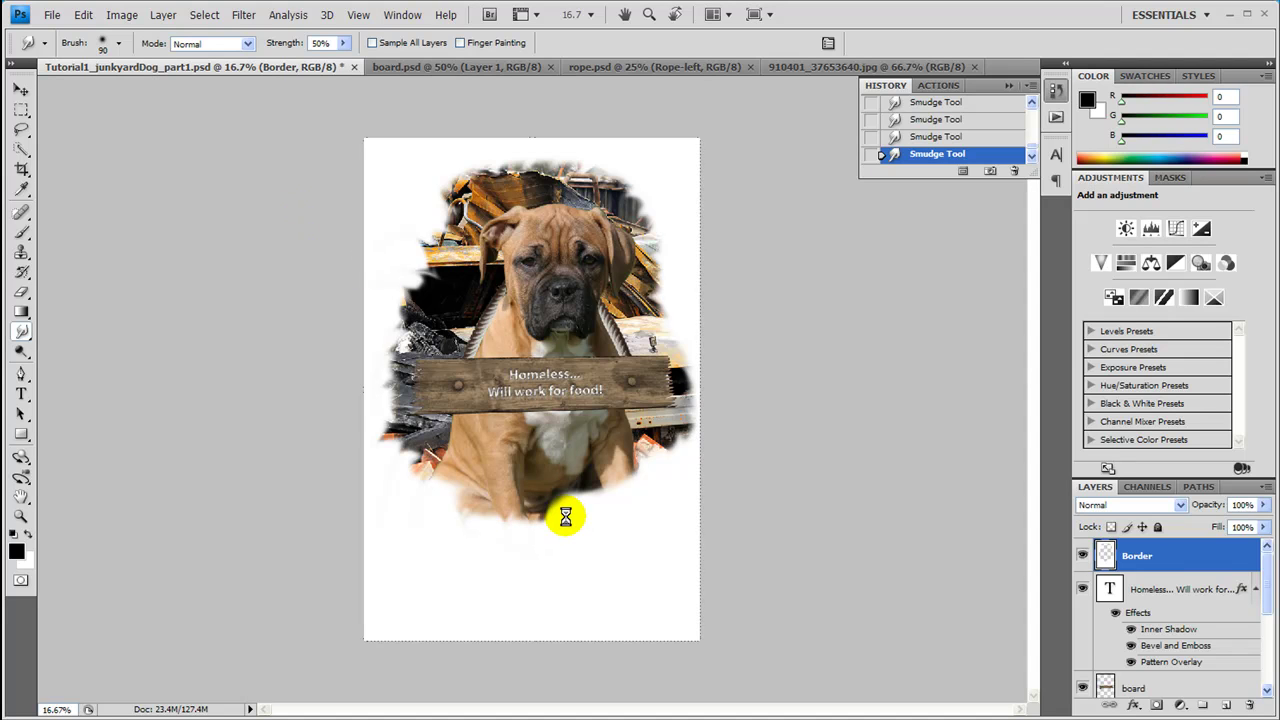
{"action": "left_click_drag", "start_coordinate": [563, 518], "coordinate": [574, 510]}
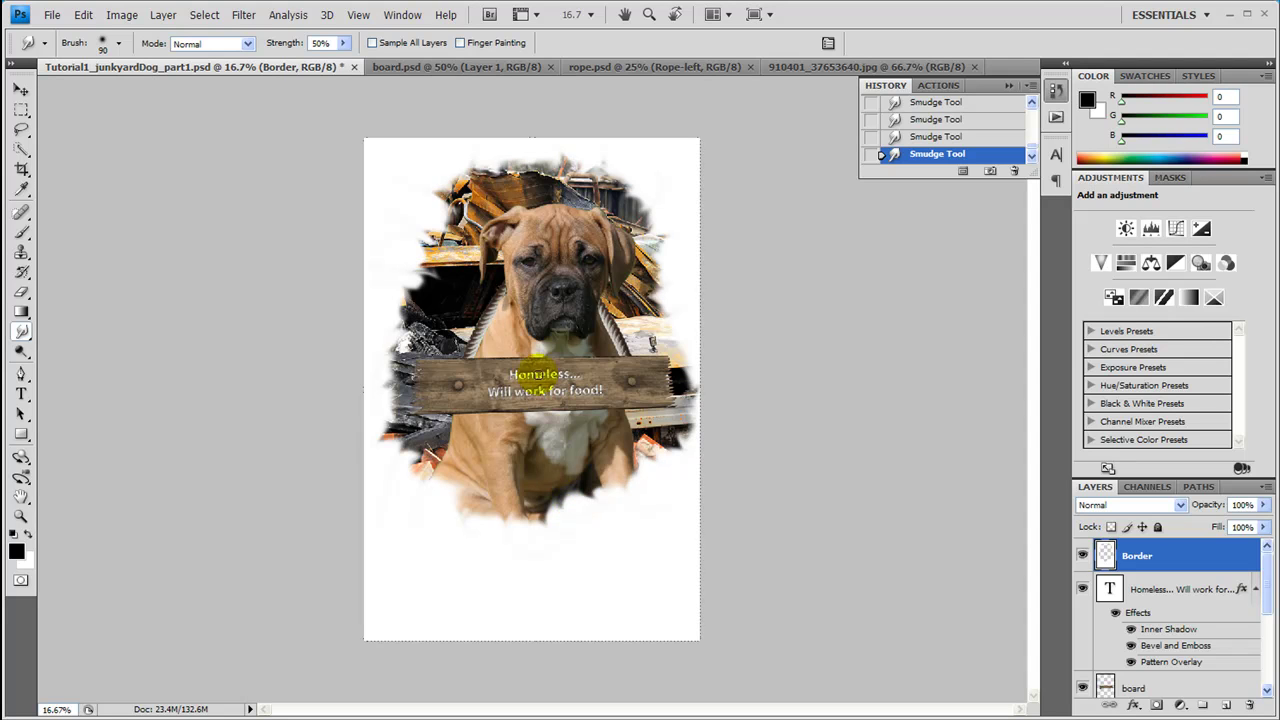
{"action": "left_click", "coordinate": [447, 203]}
{"action": "left_click_drag", "start_coordinate": [431, 241], "coordinate": [461, 254]}
{"action": "left_click_drag", "start_coordinate": [427, 216], "coordinate": [419, 284]}
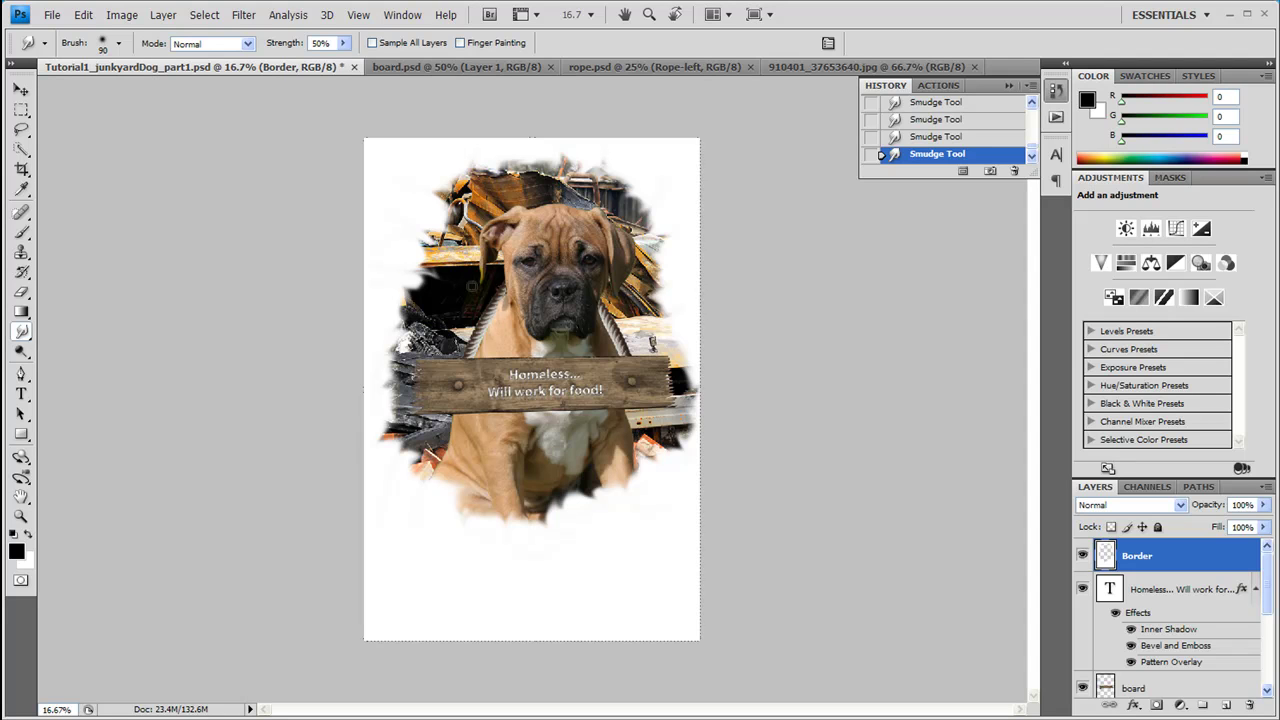
{"action": "left_click", "coordinate": [515, 227]}
{"action": "left_click", "coordinate": [457, 169]}
{"action": "left_click", "coordinate": [402, 236]}
{"action": "left_click", "coordinate": [515, 245]}
{"action": "left_click", "coordinate": [455, 185]}
{"action": "left_click", "coordinate": [419, 240]}
{"action": "left_click_drag", "start_coordinate": [439, 245], "coordinate": [426, 250]}
{"action": "left_click", "coordinate": [413, 342]}
{"action": "mouse_move", "coordinate": [413, 342]}
{"action": "left_mouse_down"}
{"action": "mouse_move", "coordinate": [434, 304]}
{"action": "mouse_move", "coordinate": [398, 308]}
{"action": "left_mouse_up"}
{"action": "left_click", "coordinate": [420, 360]}
{"action": "left_click", "coordinate": [400, 457]}
{"action": "left_click", "coordinate": [401, 418]}
{"action": "left_click", "coordinate": [442, 493]}
{"action": "left_click", "coordinate": [458, 472]}
{"action": "left_click", "coordinate": [524, 516]}
{"action": "left_click", "coordinate": [506, 488]}
{"action": "left_click_drag", "start_coordinate": [575, 509], "coordinate": [578, 461]}
{"action": "left_click", "coordinate": [666, 409]}
{"action": "left_click", "coordinate": [689, 429]}
{"action": "left_click", "coordinate": [687, 378]}
{"action": "left_click", "coordinate": [663, 337]}
{"action": "left_click", "coordinate": [661, 254]}
{"action": "left_click", "coordinate": [633, 184]}
{"action": "left_click", "coordinate": [560, 155]}
{"action": "left_click", "coordinate": [593, 172]}
{"action": "left_click", "coordinate": [515, 168]}
{"action": "left_click", "coordinate": [504, 161]}
{"action": "left_click", "coordinate": [456, 167]}
{"action": "left_click", "coordinate": [436, 190]}
{"action": "left_click", "coordinate": [521, 259]}
{"action": "left_click", "coordinate": [560, 276]}
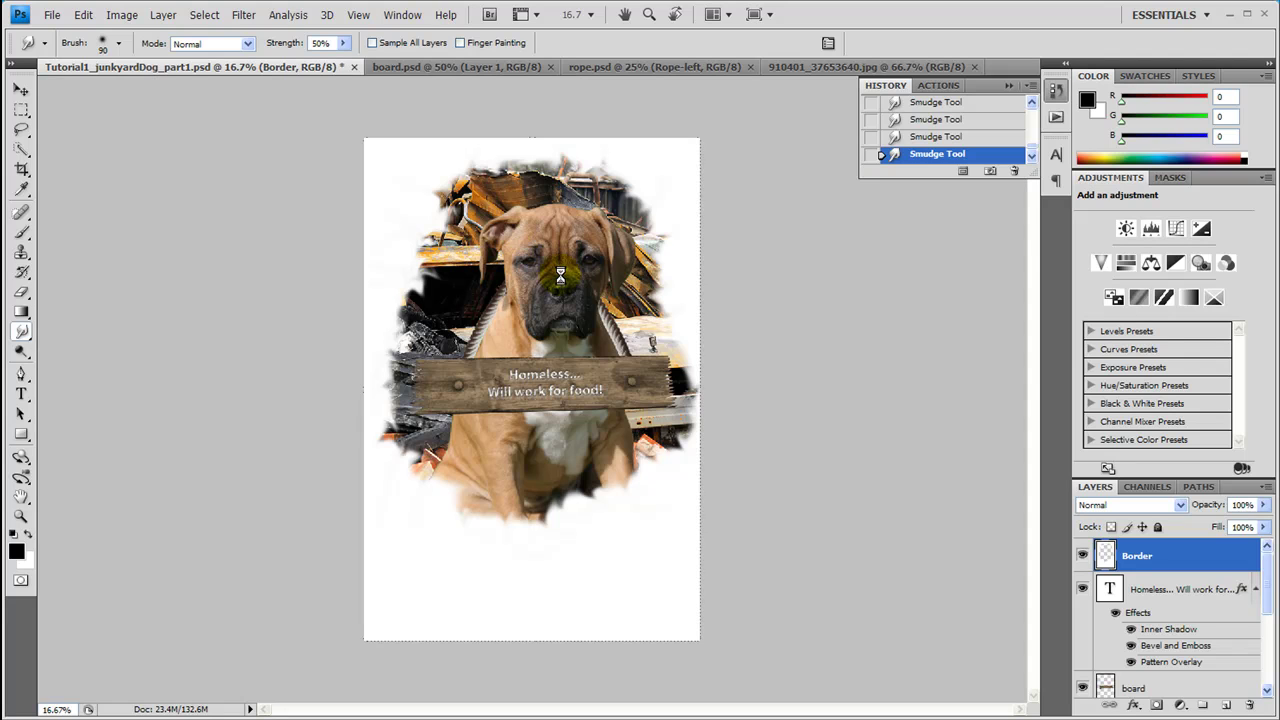